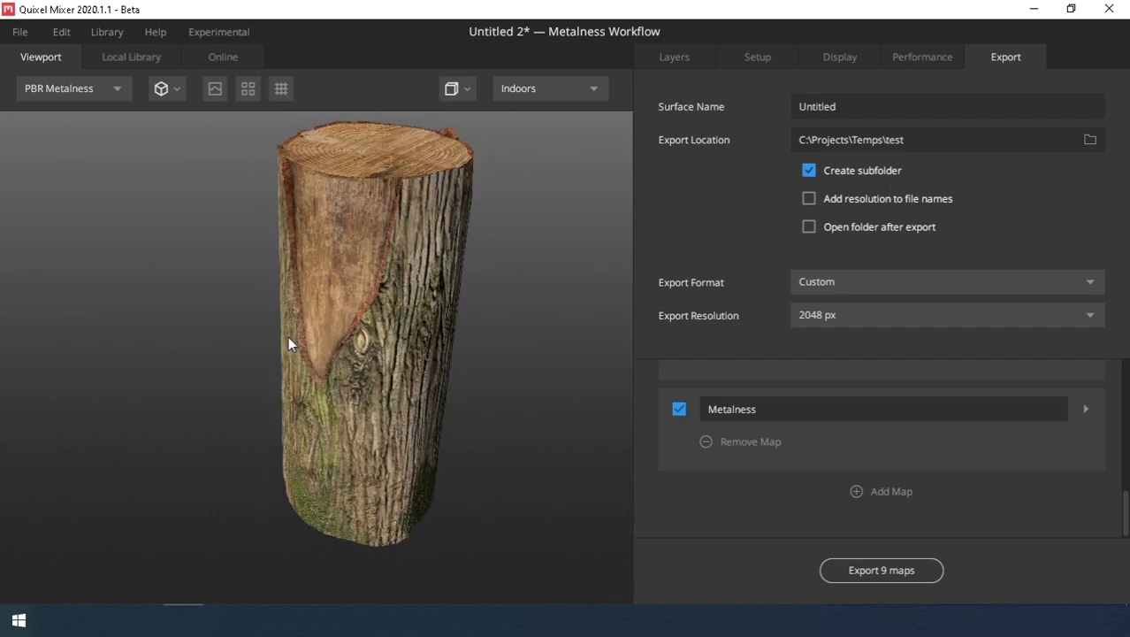
{"action": "scroll", "coordinate": [343, 368], "scroll_direction": "up", "scroll_amount": 6}
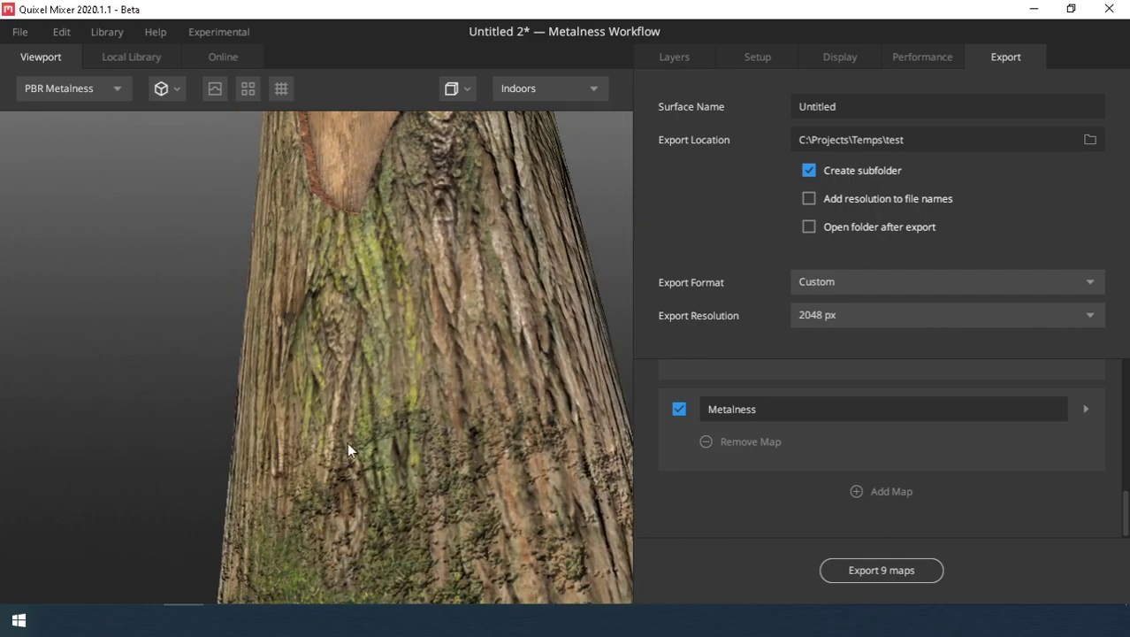
{"action": "scroll", "coordinate": [347, 442], "scroll_direction": "down", "scroll_amount": 6}
{"action": "left_click_drag", "start_coordinate": [378, 337], "coordinate": [484, 321]}
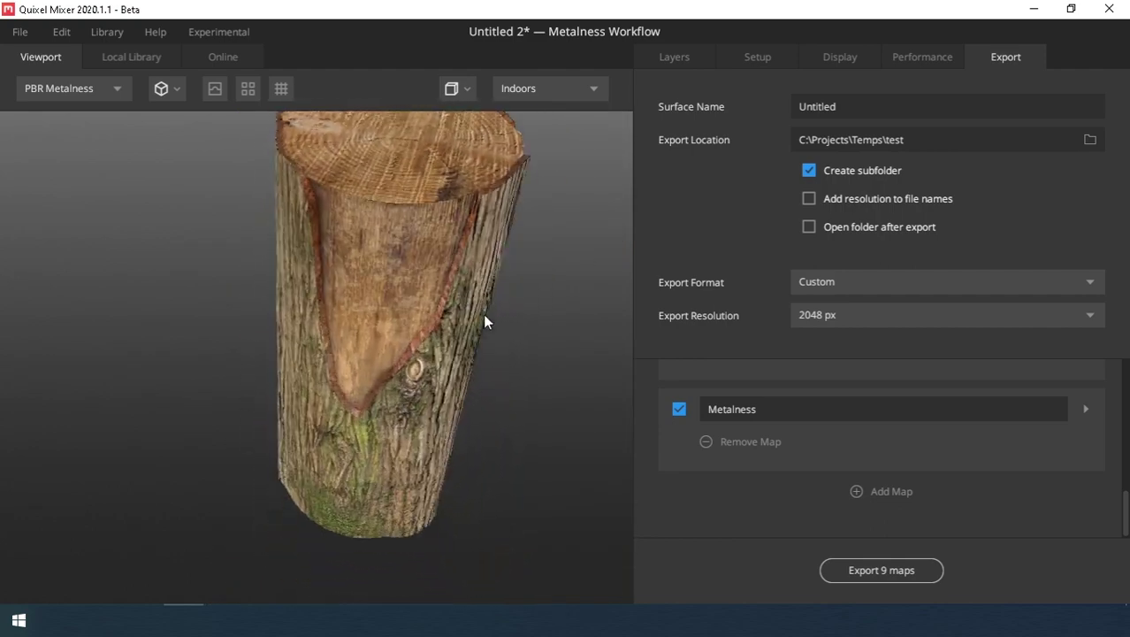
{"action": "scroll", "coordinate": [469, 323], "scroll_direction": "down", "scroll_amount": 3}
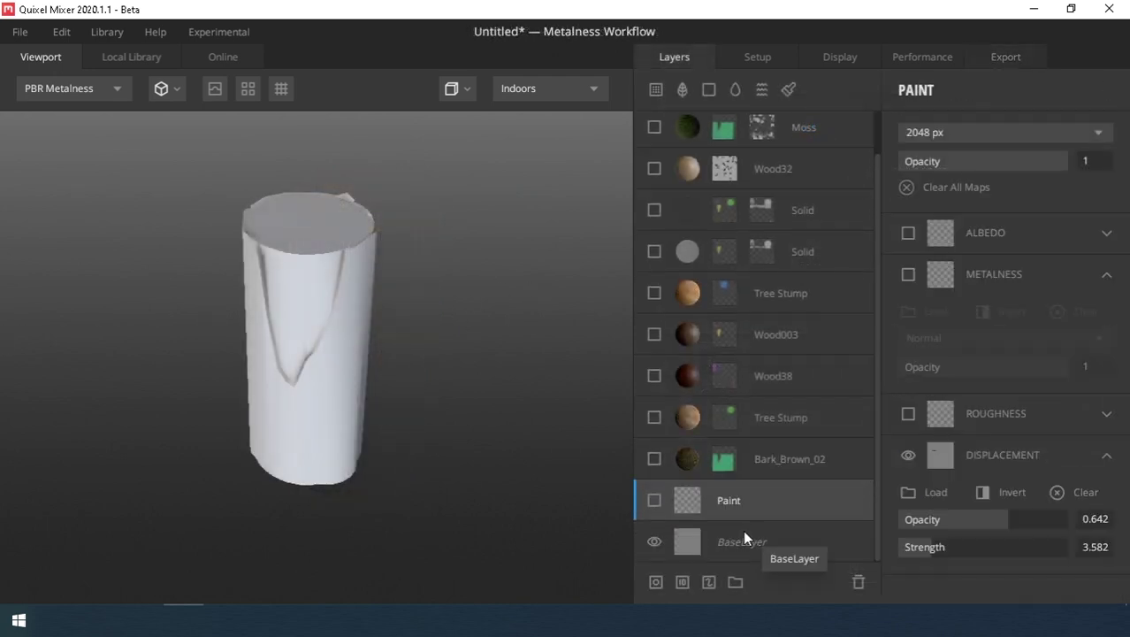
- Select the BaseLayer to examine its map settings, and preview the Material ID colours on the log before returning to PBR Metalness
{"action": "left_click", "coordinate": [742, 537]}
{"action": "scroll", "coordinate": [1016, 498], "scroll_direction": "down", "scroll_amount": 1}
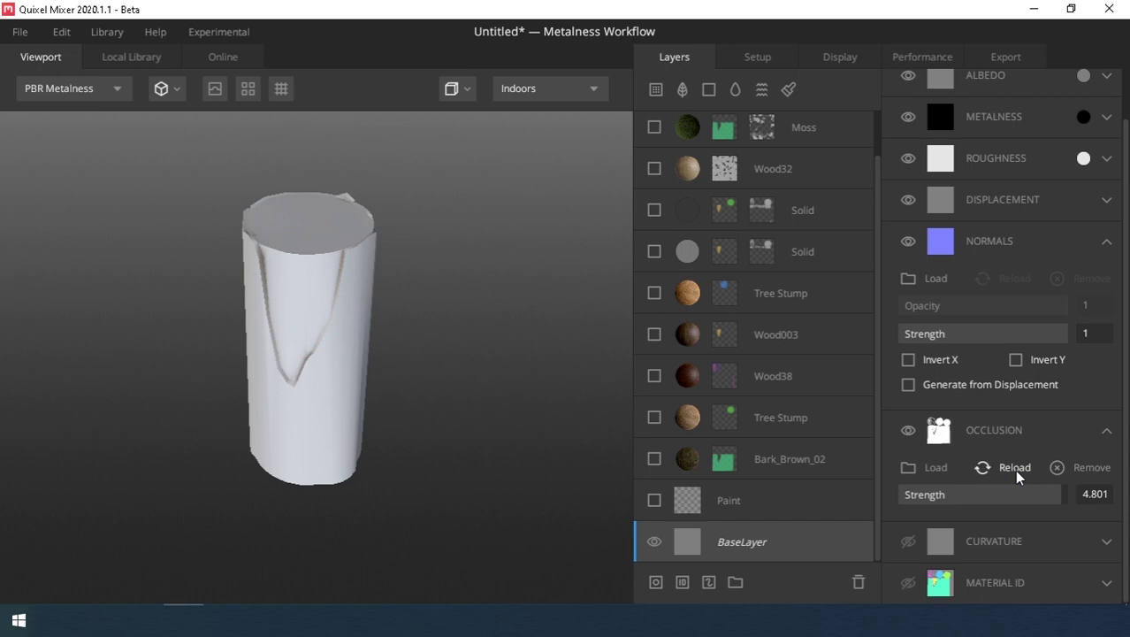
{"action": "key", "text": "shift+c"}
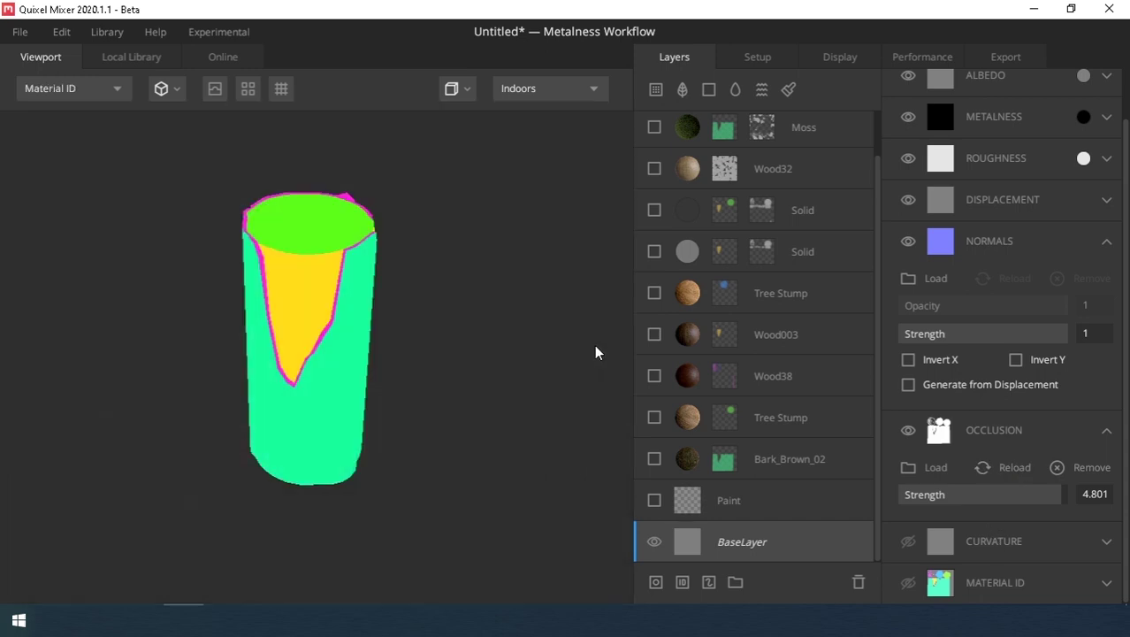
{"action": "key", "text": "shift+c"}
{"action": "key", "text": "c"}
{"action": "key", "text": "c"}
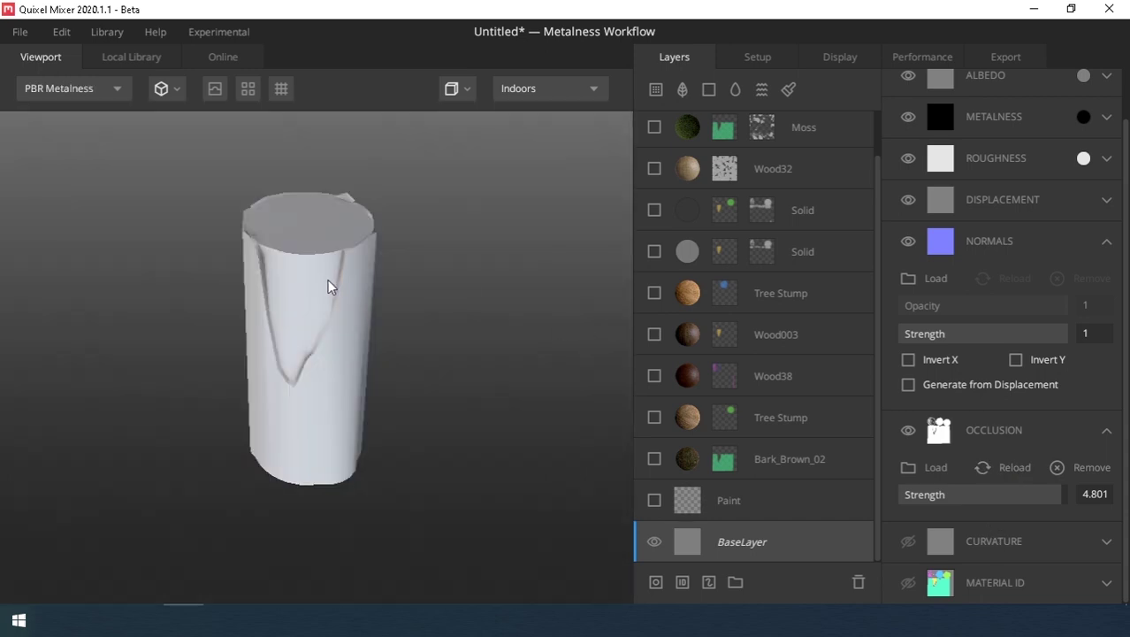
- Make the Paint layer above the BaseLayer visible and select it for painting on the log
{"action": "scroll", "coordinate": [327, 281], "scroll_direction": "up", "scroll_amount": 3}
{"action": "left_click", "coordinate": [656, 501]}
{"action": "left_click", "coordinate": [739, 495]}
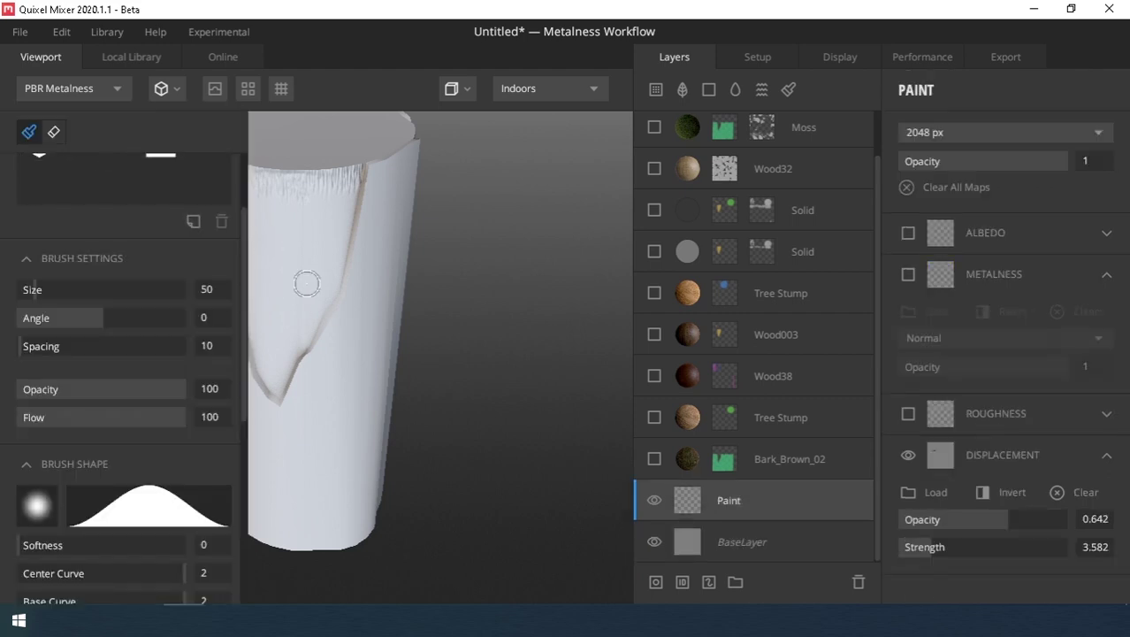
{"action": "mouse_move", "coordinate": [306, 283]}
{"action": "left_mouse_down", "text": "alt"}
{"action": "mouse_move", "coordinate": [528, 302]}
{"action": "mouse_move", "coordinate": [528, 277]}
{"action": "mouse_move", "coordinate": [461, 331]}
{"action": "left_mouse_up", "text": "alt"}
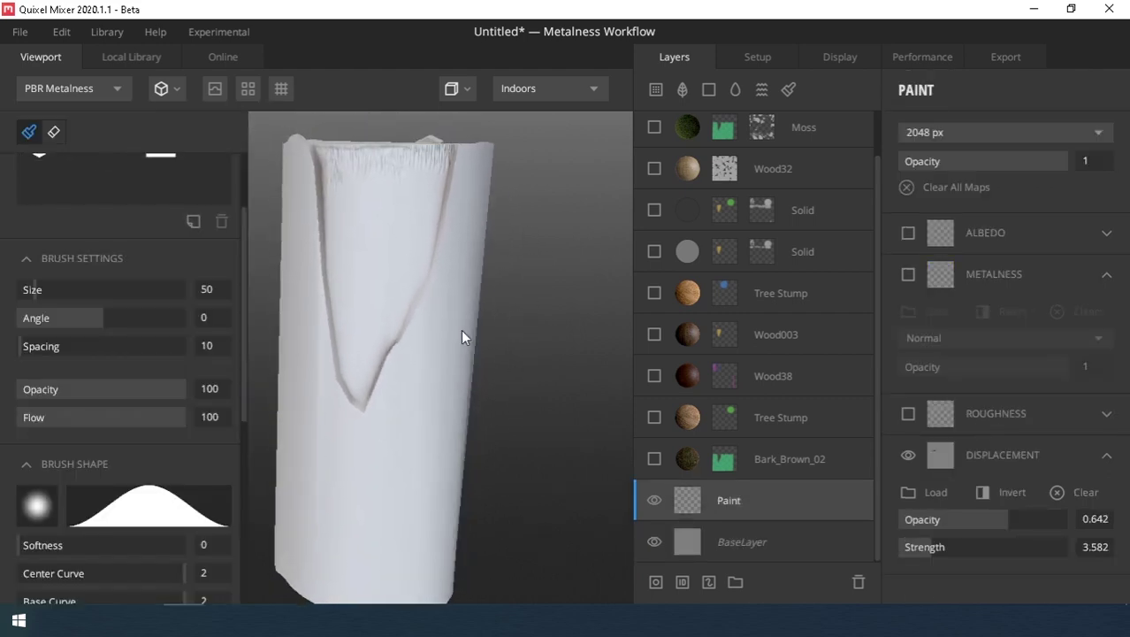
- Change the Paint layer's brush shape from the soft round one to the streaked bristle shape
{"action": "left_click", "coordinate": [36, 506]}
{"action": "double_click", "coordinate": [388, 267]}
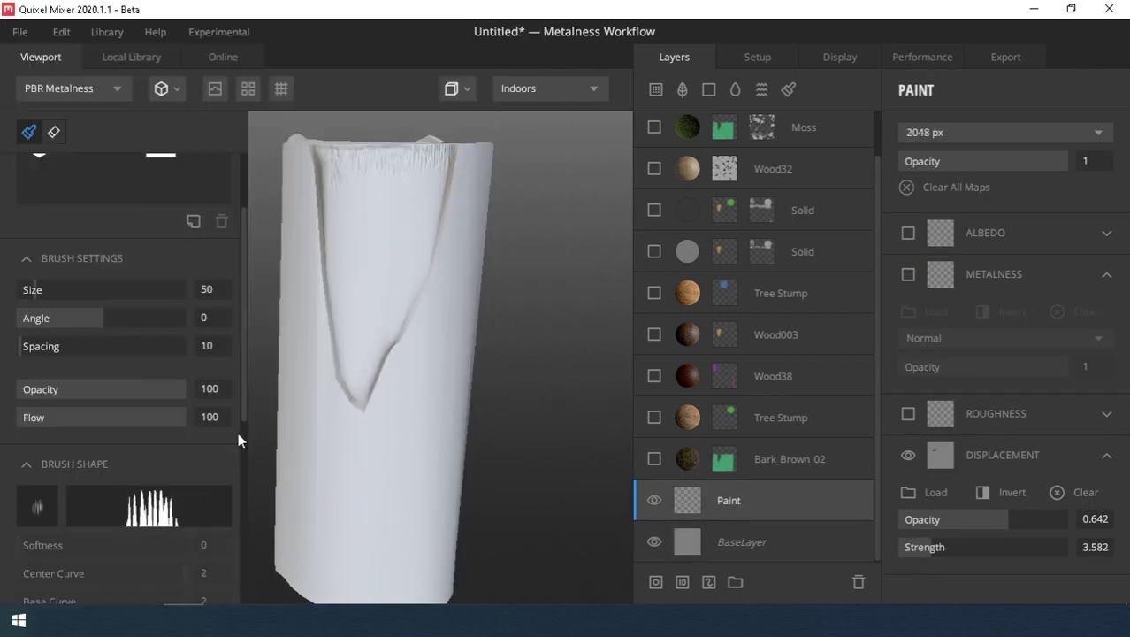
{"action": "scroll", "coordinate": [88, 242], "scroll_direction": "up", "scroll_amount": 3}
{"action": "scroll", "coordinate": [98, 274], "scroll_direction": "down", "scroll_amount": 4}
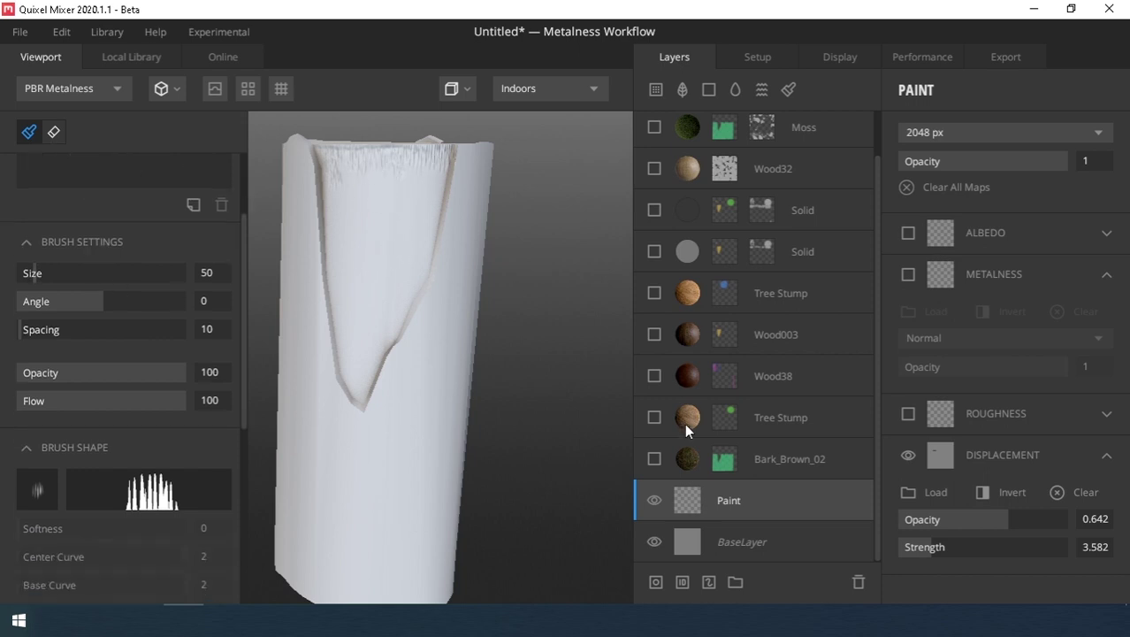
- Make the Bark_Brown_02 layer visible, select it, and review its blend, placement and map settings
{"action": "left_click", "coordinate": [678, 457]}
{"action": "left_click", "coordinate": [654, 458]}
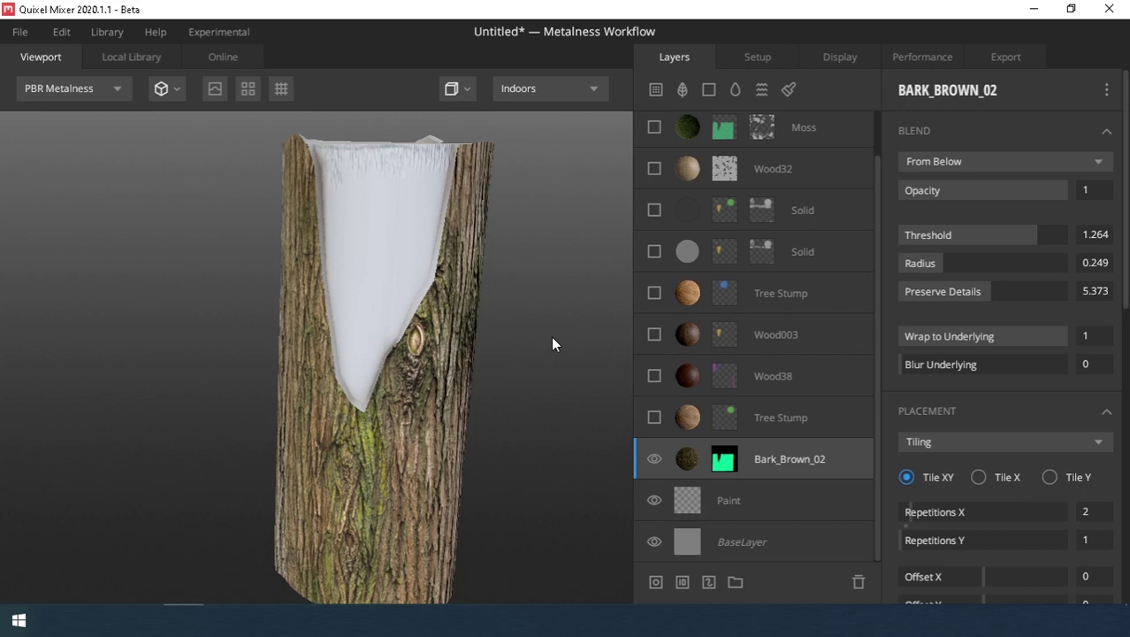
{"action": "left_click_drag", "start_coordinate": [551, 336], "coordinate": [504, 354]}
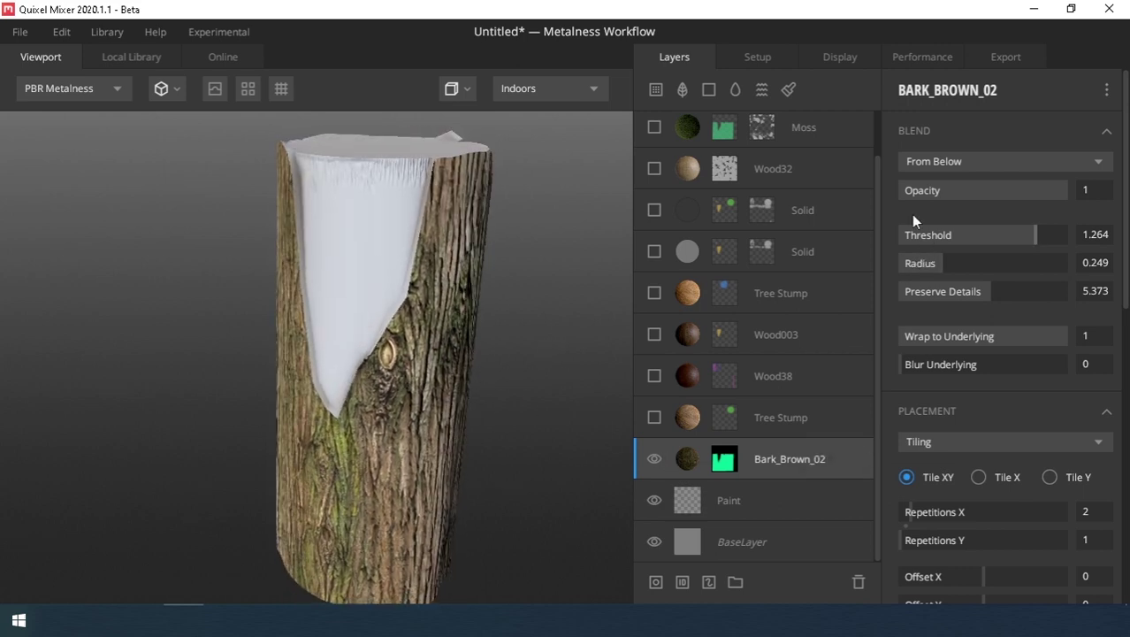
{"action": "scroll", "coordinate": [1014, 226], "scroll_direction": "down", "scroll_amount": 5}
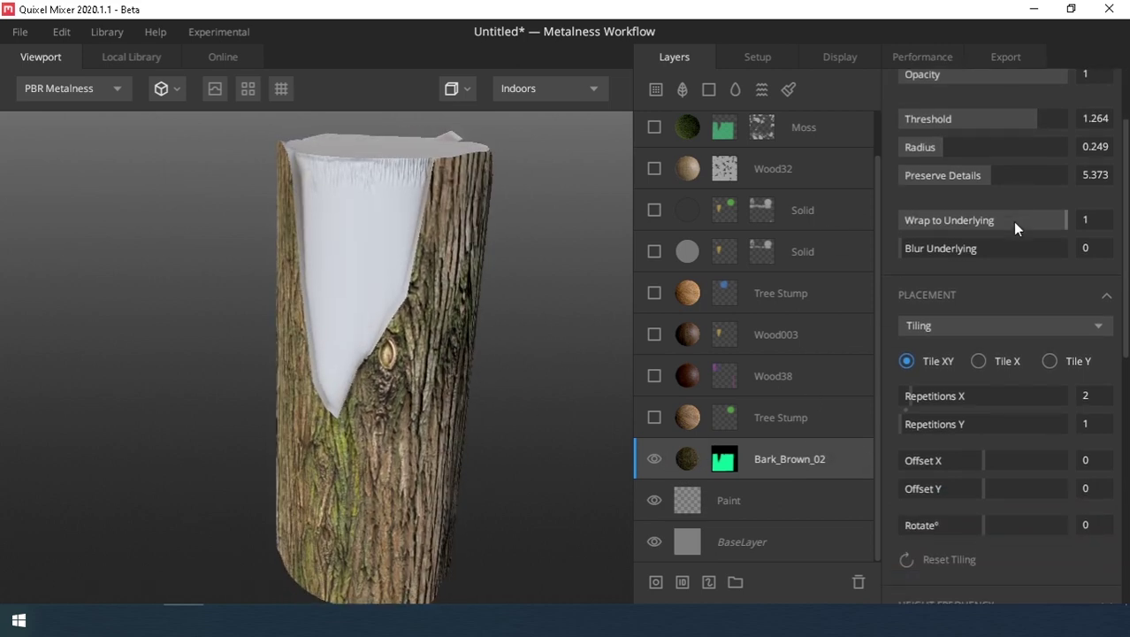
{"action": "scroll", "coordinate": [1014, 228], "scroll_direction": "down", "scroll_amount": 2}
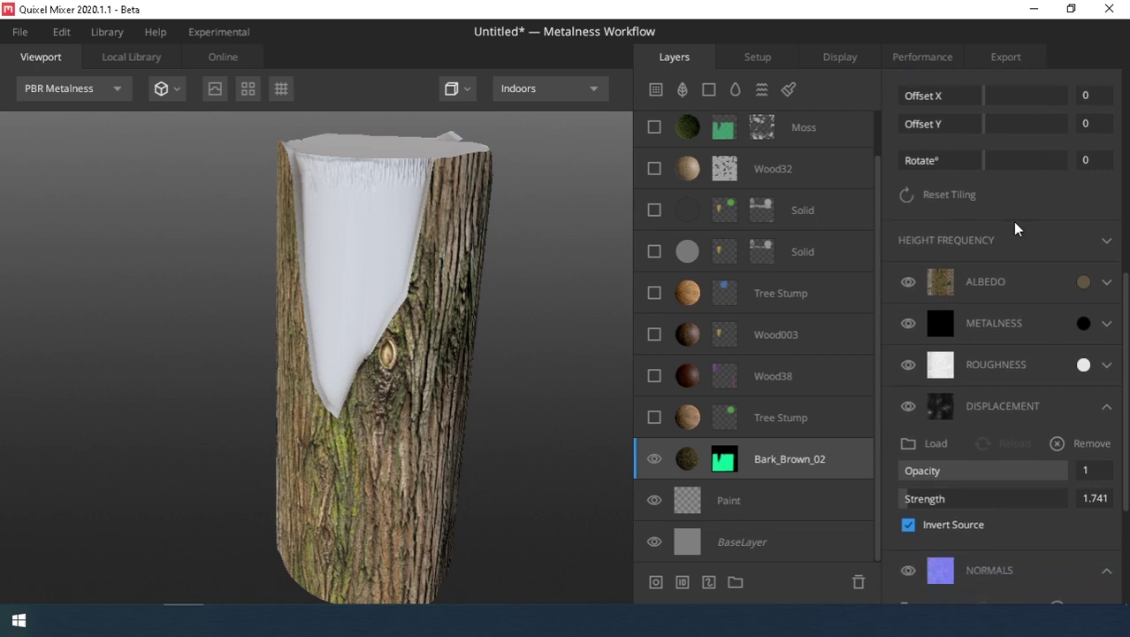
{"action": "scroll", "coordinate": [1015, 222], "scroll_direction": "down", "scroll_amount": 2}
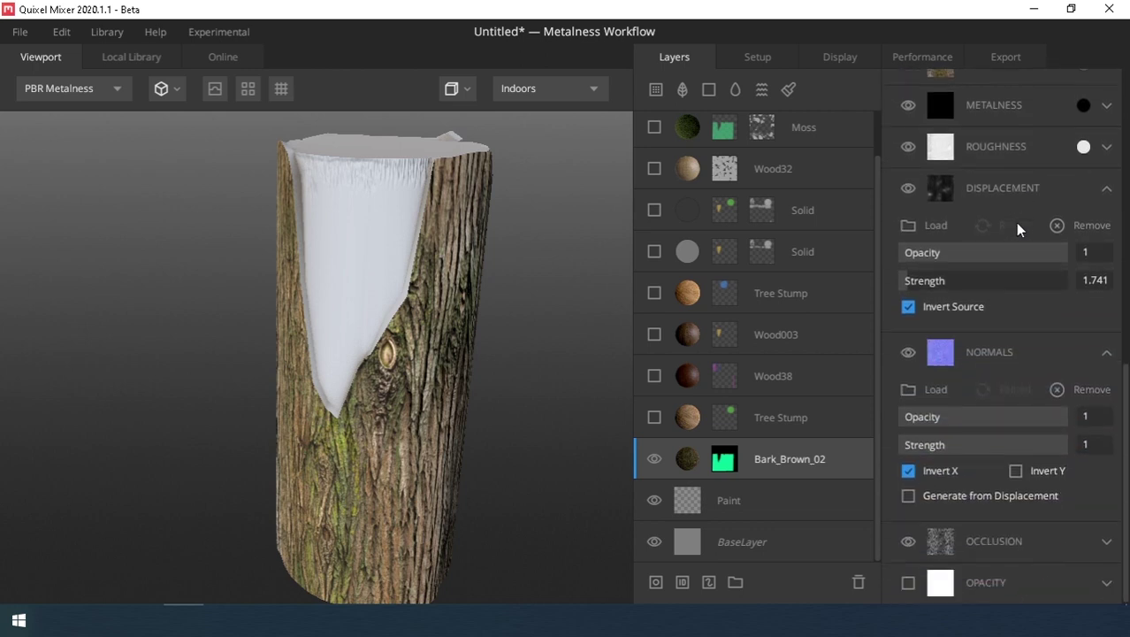
- Make the Tree Stump layer directly above Bark_Brown_02 visible and select it, showing the log's cut top
{"action": "left_click", "coordinate": [654, 418]}
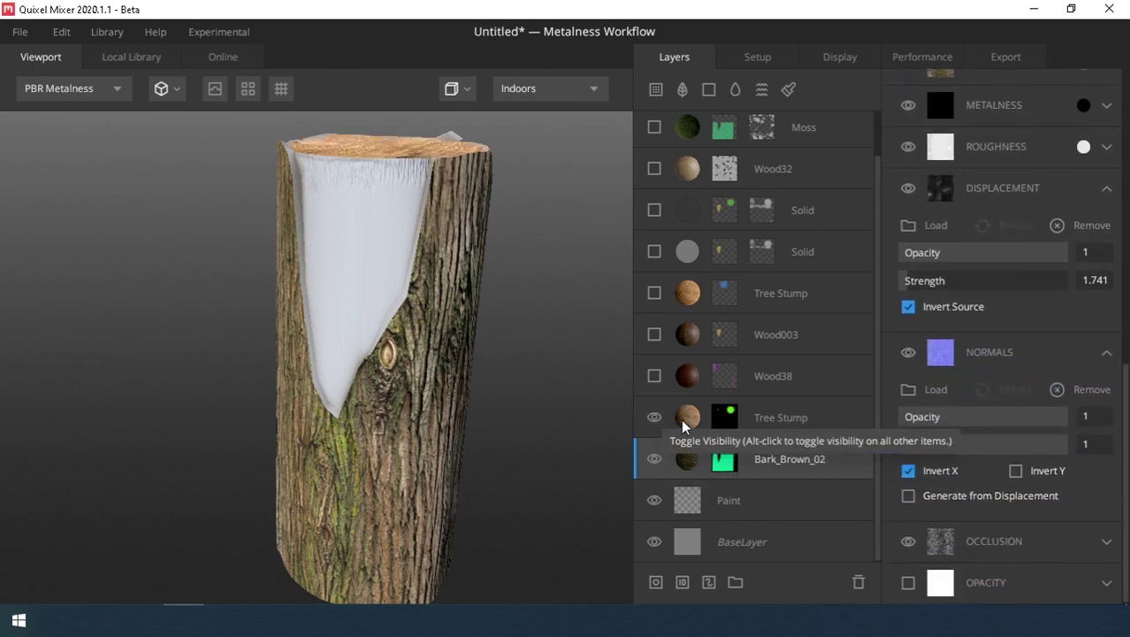
{"action": "left_click", "coordinate": [682, 427]}
{"action": "left_click_drag", "start_coordinate": [337, 256], "coordinate": [405, 398]}
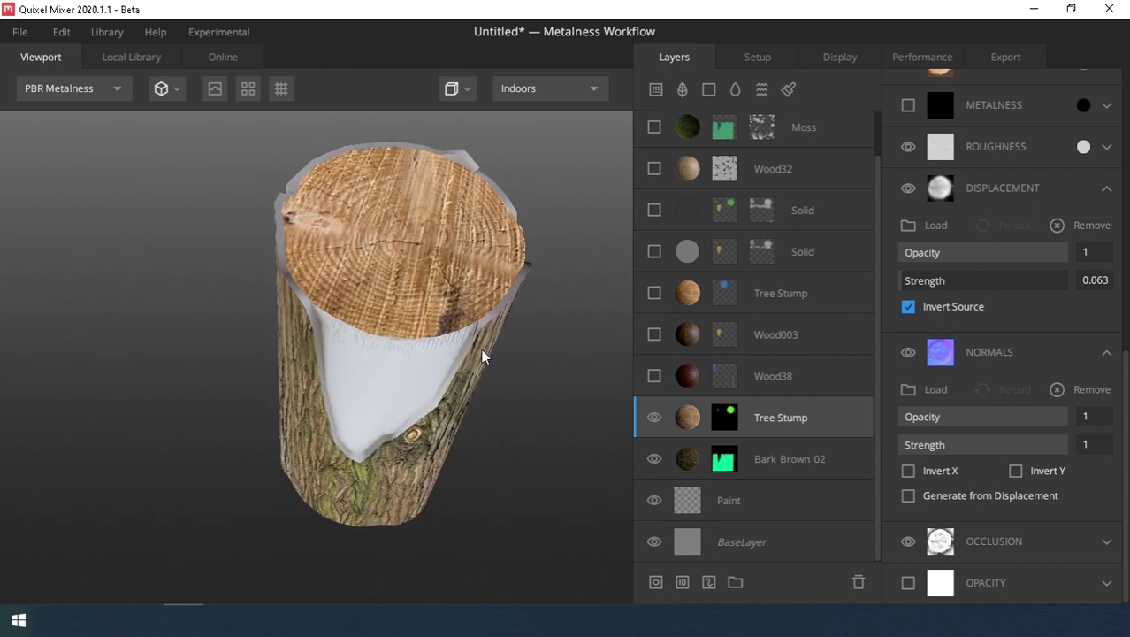
- Examine the Tree Stump layer's blend, freeform placement, albedo colour, displacement and normals settings without changing them
{"action": "scroll", "coordinate": [992, 169], "scroll_direction": "up", "scroll_amount": 10}
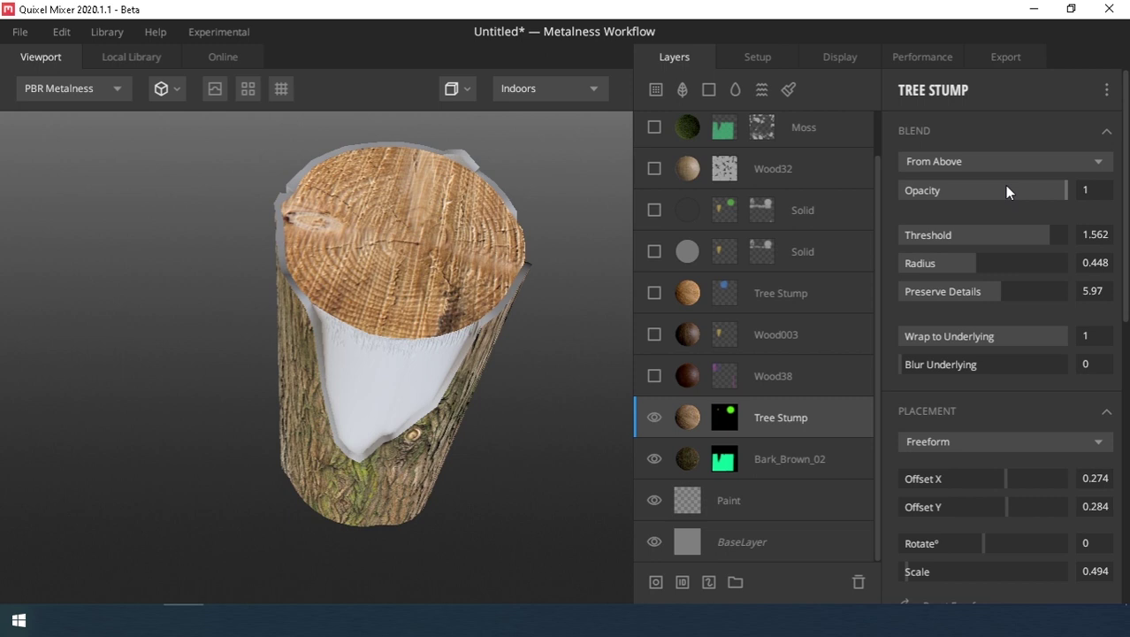
{"action": "scroll", "coordinate": [1004, 185], "scroll_direction": "down", "scroll_amount": 2}
{"action": "scroll", "coordinate": [1004, 185], "scroll_direction": "down", "scroll_amount": 6}
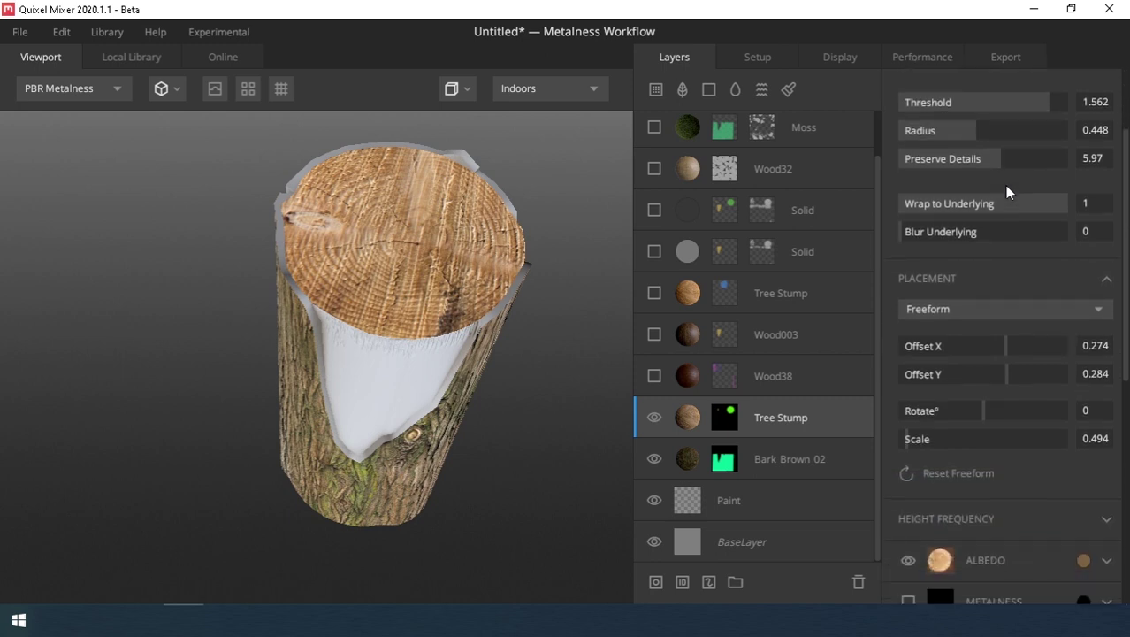
{"action": "left_click", "coordinate": [1083, 444]}
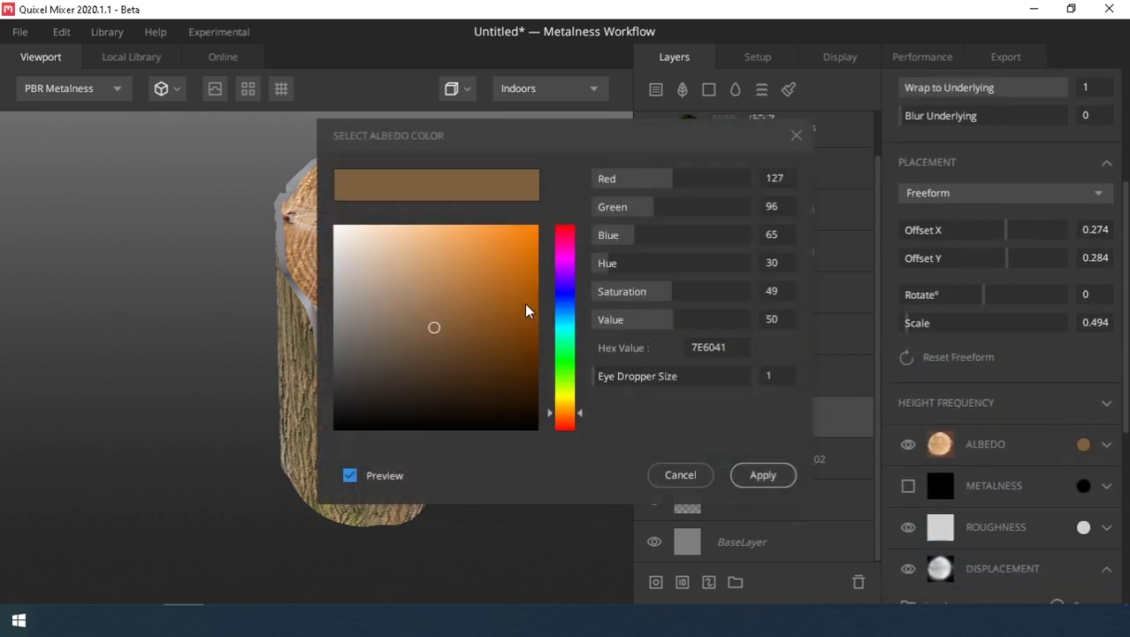
{"action": "left_click", "coordinate": [680, 477]}
{"action": "scroll", "coordinate": [968, 495], "scroll_direction": "down", "scroll_amount": 9}
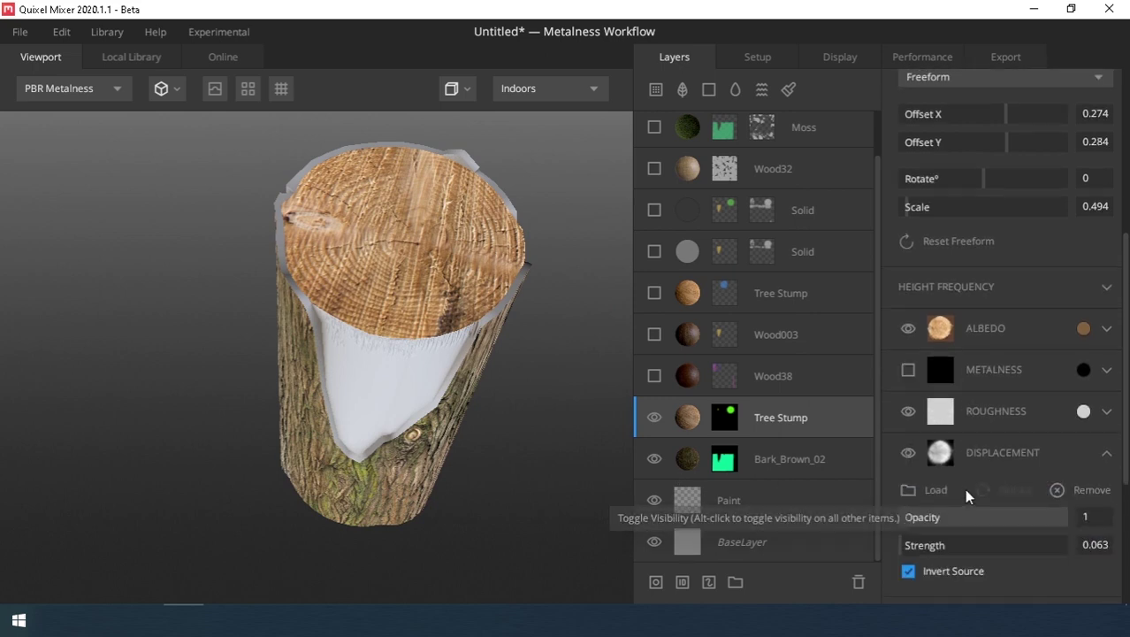
{"action": "scroll", "coordinate": [968, 495], "scroll_direction": "down", "scroll_amount": 2}
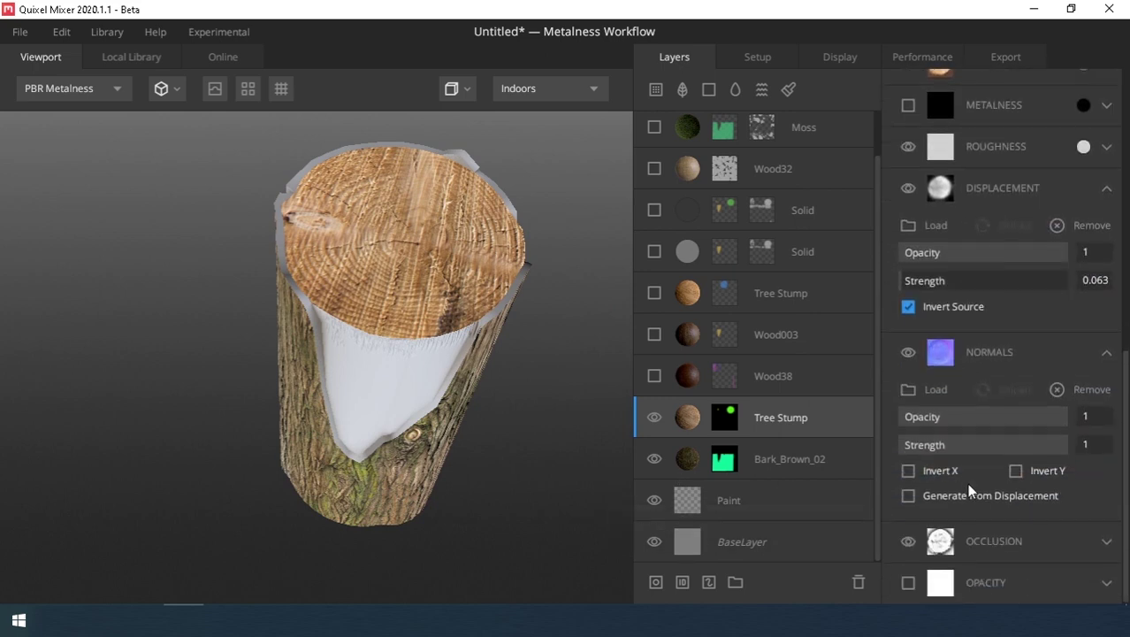
- Make the Wood38 layer visible, select it, and switch its placement from Box Projection to Tiling
{"action": "left_click", "coordinate": [654, 376]}
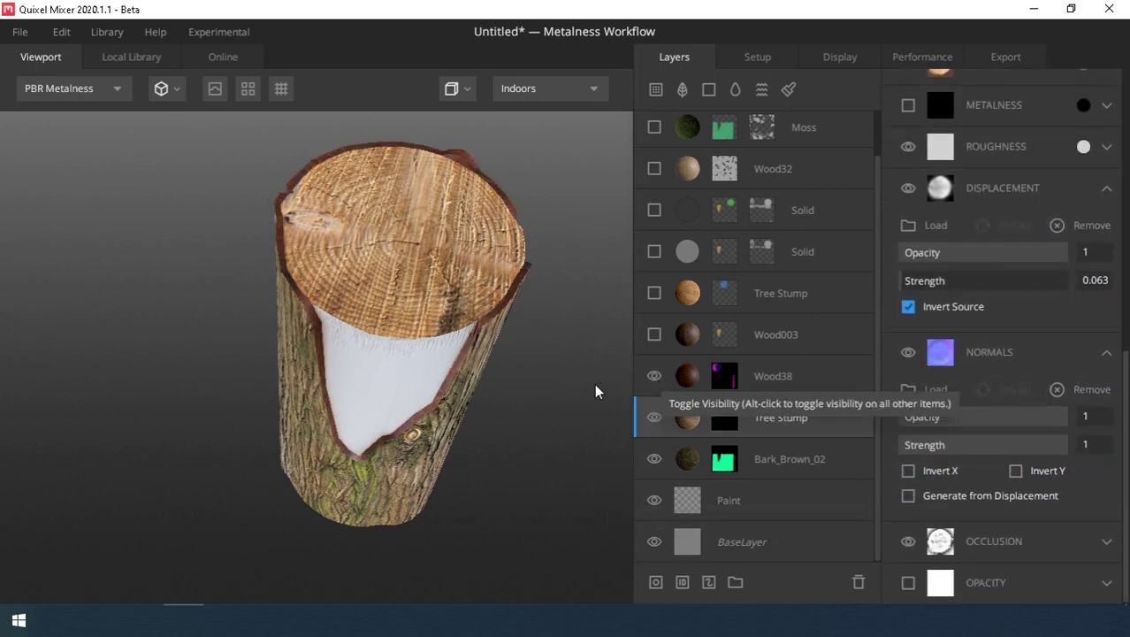
{"action": "left_click", "coordinate": [691, 385]}
{"action": "scroll", "coordinate": [986, 412], "scroll_direction": "up", "scroll_amount": 7}
{"action": "left_click", "coordinate": [942, 286]}
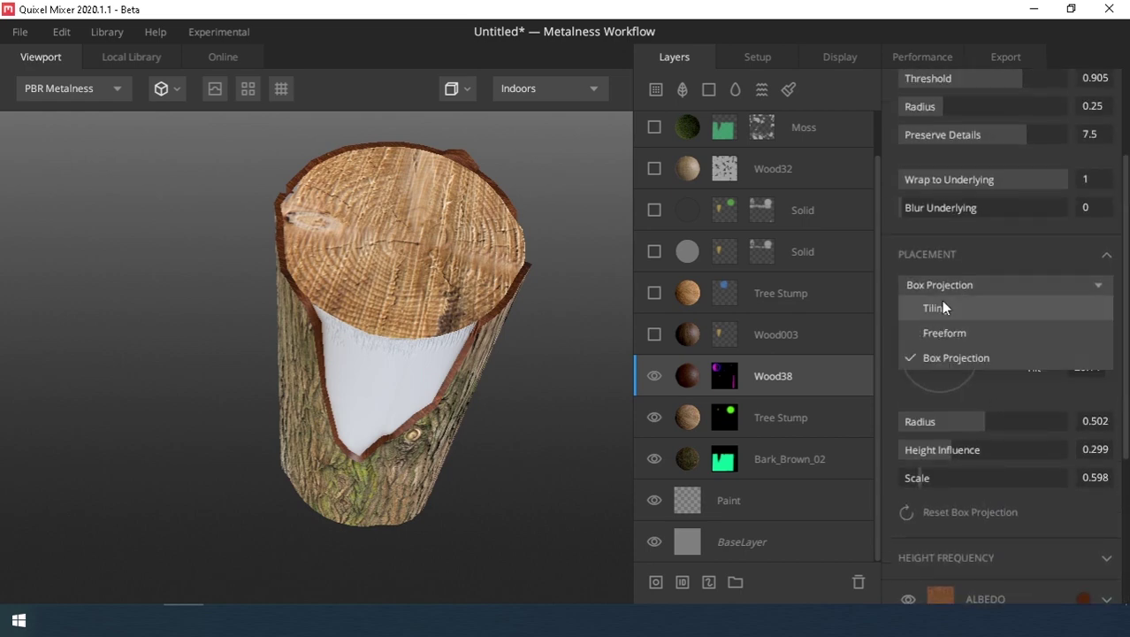
{"action": "left_click", "coordinate": [938, 306]}
{"action": "scroll", "coordinate": [490, 377], "scroll_direction": "up", "scroll_amount": 5}
{"action": "scroll", "coordinate": [492, 382], "scroll_direction": "down", "scroll_amount": 6}
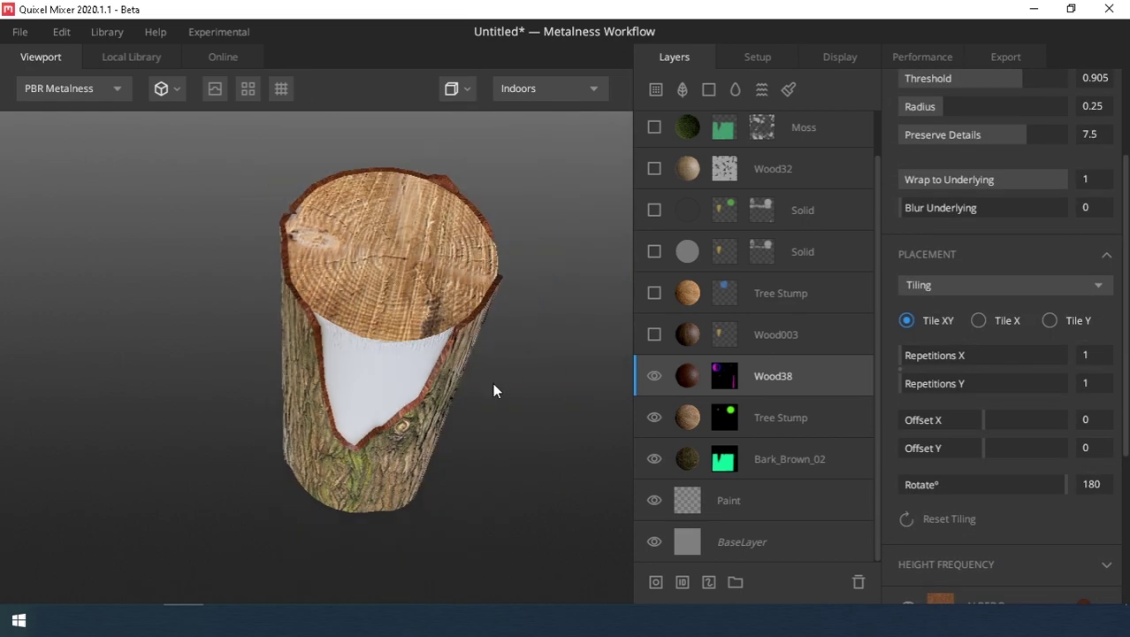
- Examine the Wood38 layer's blend settings and albedo colour, and expand its displacement and normals settings
{"action": "scroll", "coordinate": [915, 176], "scroll_direction": "up", "scroll_amount": 3}
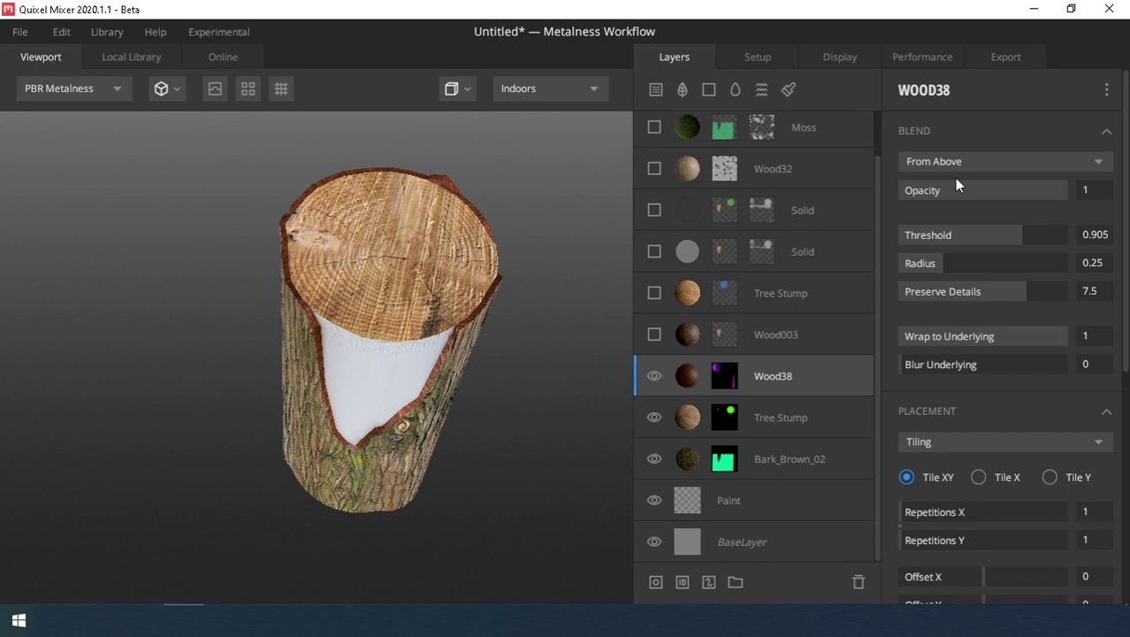
{"action": "scroll", "coordinate": [955, 181], "scroll_direction": "down", "scroll_amount": 7}
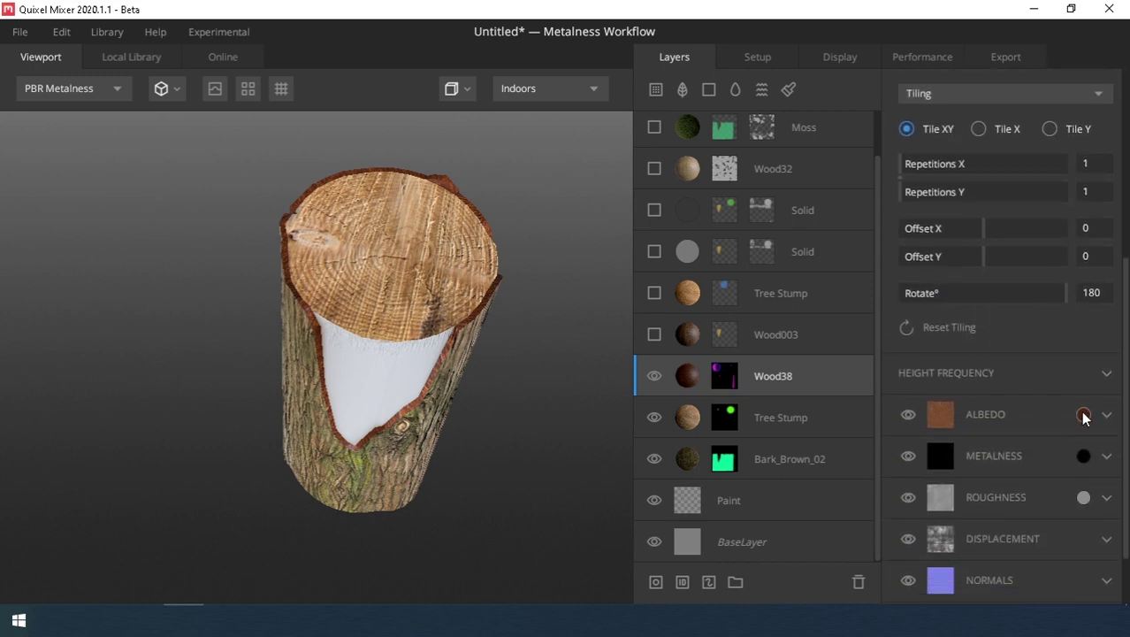
{"action": "left_click", "coordinate": [1083, 414]}
{"action": "left_click", "coordinate": [678, 472]}
{"action": "scroll", "coordinate": [1022, 424], "scroll_direction": "down", "scroll_amount": 2}
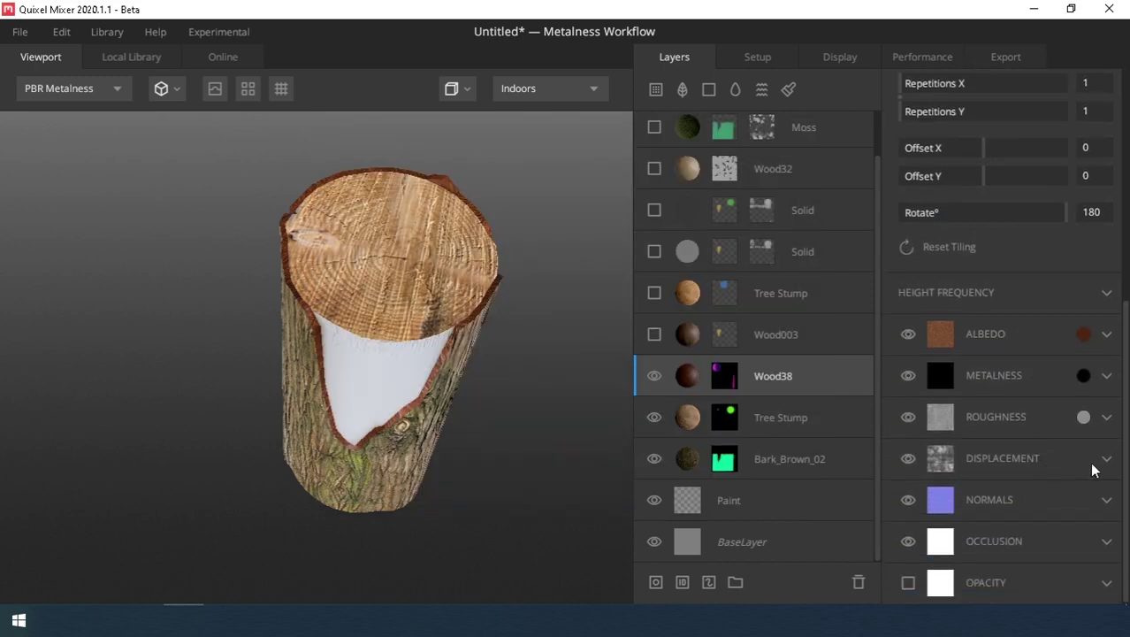
{"action": "left_click", "coordinate": [1105, 459]}
{"action": "scroll", "coordinate": [1105, 469], "scroll_direction": "down", "scroll_amount": 3}
{"action": "left_click", "coordinate": [1107, 500]}
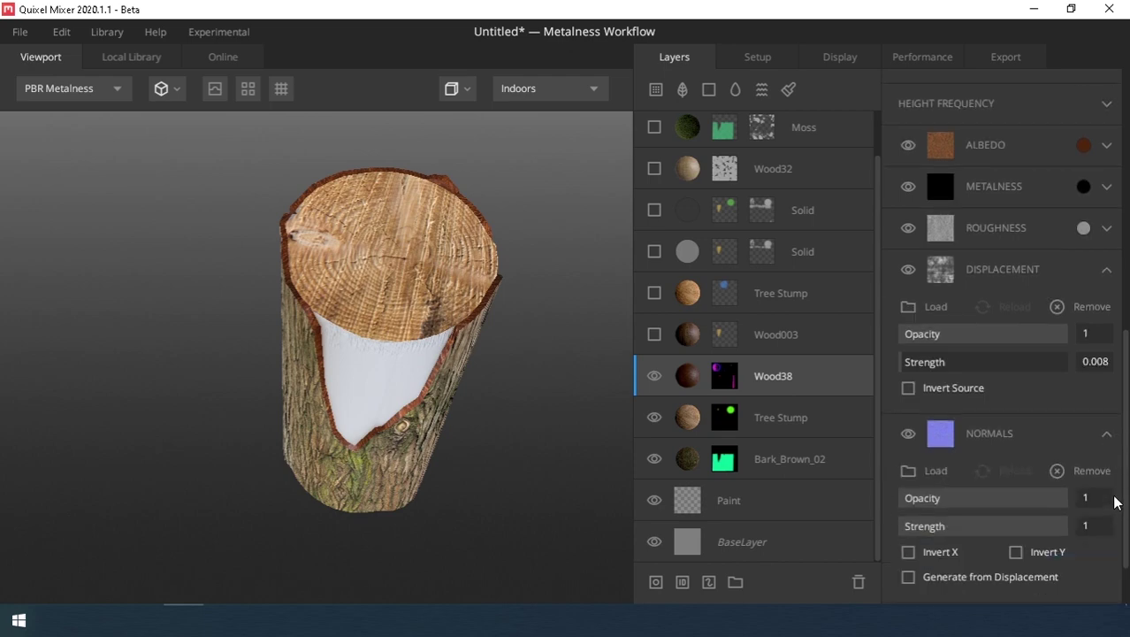
{"action": "scroll", "coordinate": [1114, 502], "scroll_direction": "down", "scroll_amount": 2}
- Make the Wood003 layer visible on the log's carved area and select that layer
{"action": "left_click", "coordinate": [654, 335]}
{"action": "scroll", "coordinate": [485, 374], "scroll_direction": "up", "scroll_amount": 2}
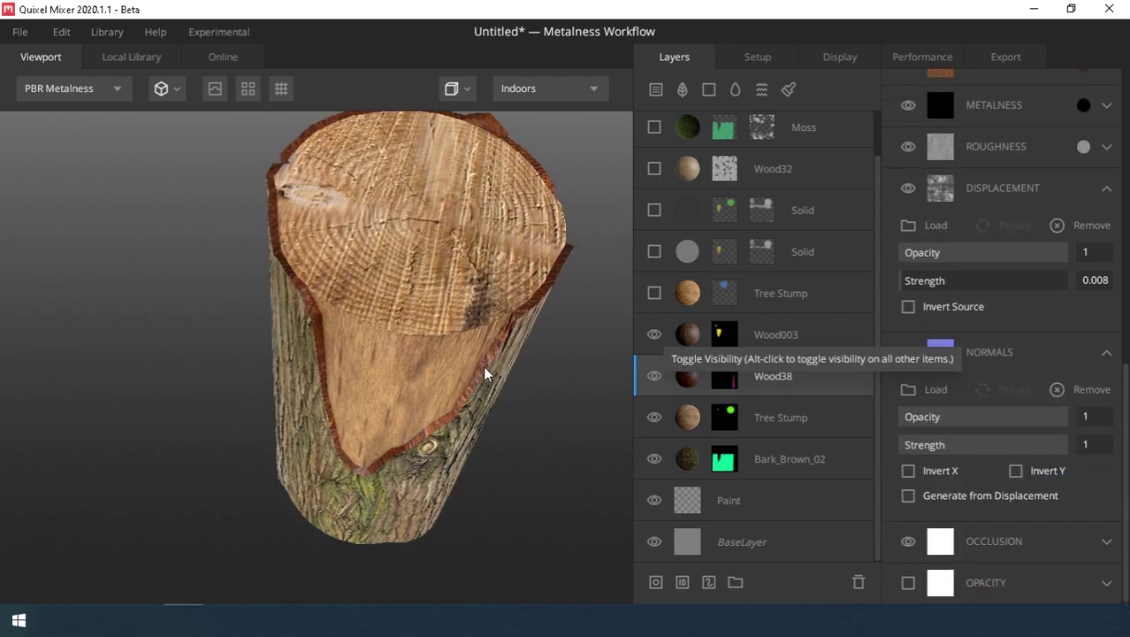
{"action": "left_click_drag", "start_coordinate": [484, 374], "coordinate": [449, 303]}
{"action": "left_click", "coordinate": [698, 334]}
{"action": "scroll", "coordinate": [1029, 272], "scroll_direction": "up", "scroll_amount": 3}
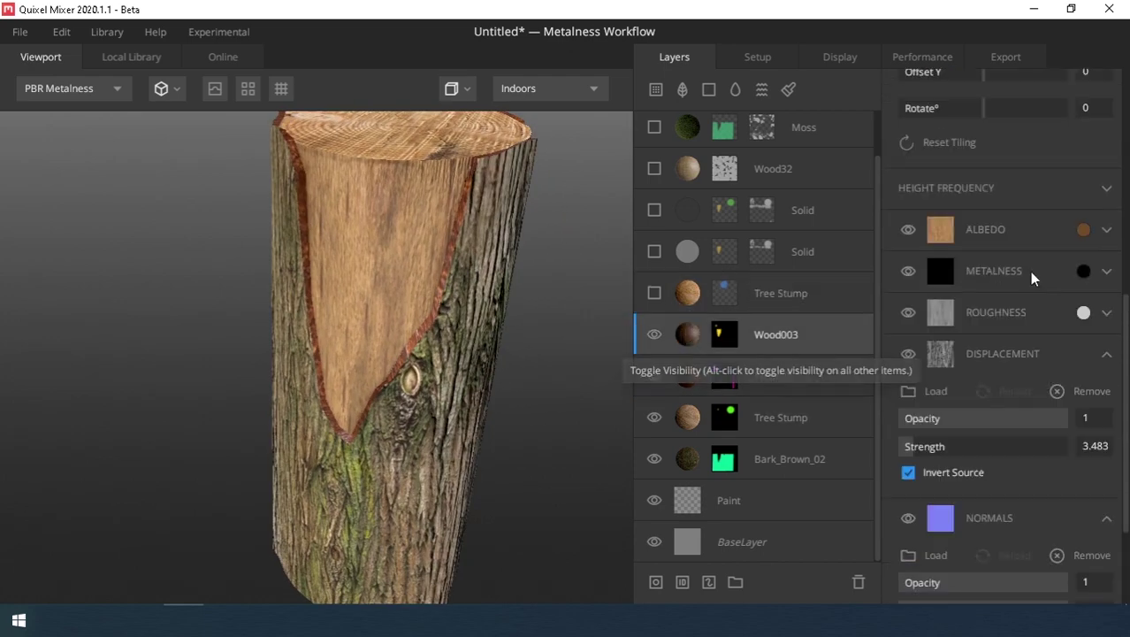
- Examine the Wood003 layer's blend, tiling, albedo colour, displacement and normals settings, leaving the colour unchanged
{"action": "scroll", "coordinate": [1035, 253], "scroll_direction": "up", "scroll_amount": 6}
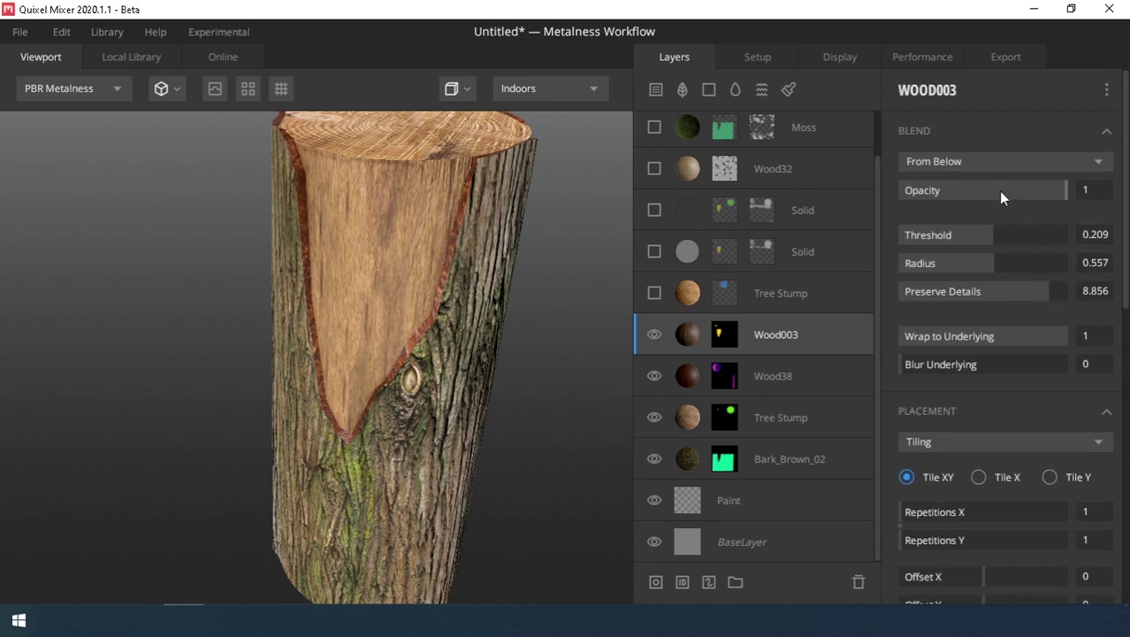
{"action": "scroll", "coordinate": [1035, 315], "scroll_direction": "down", "scroll_amount": 5}
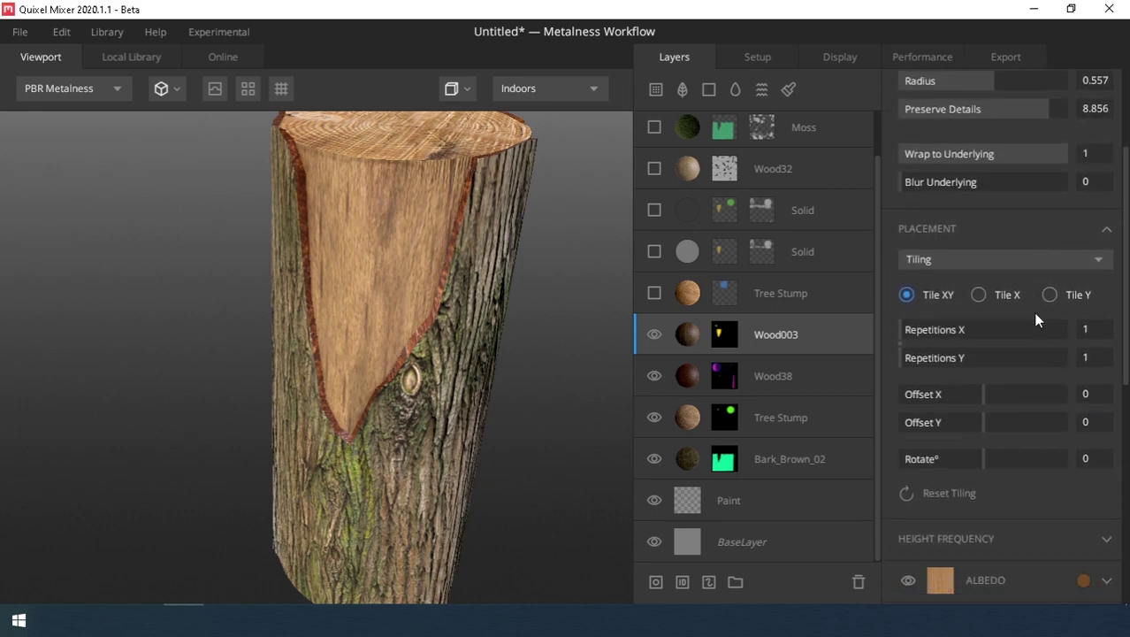
{"action": "left_click", "coordinate": [1083, 381]}
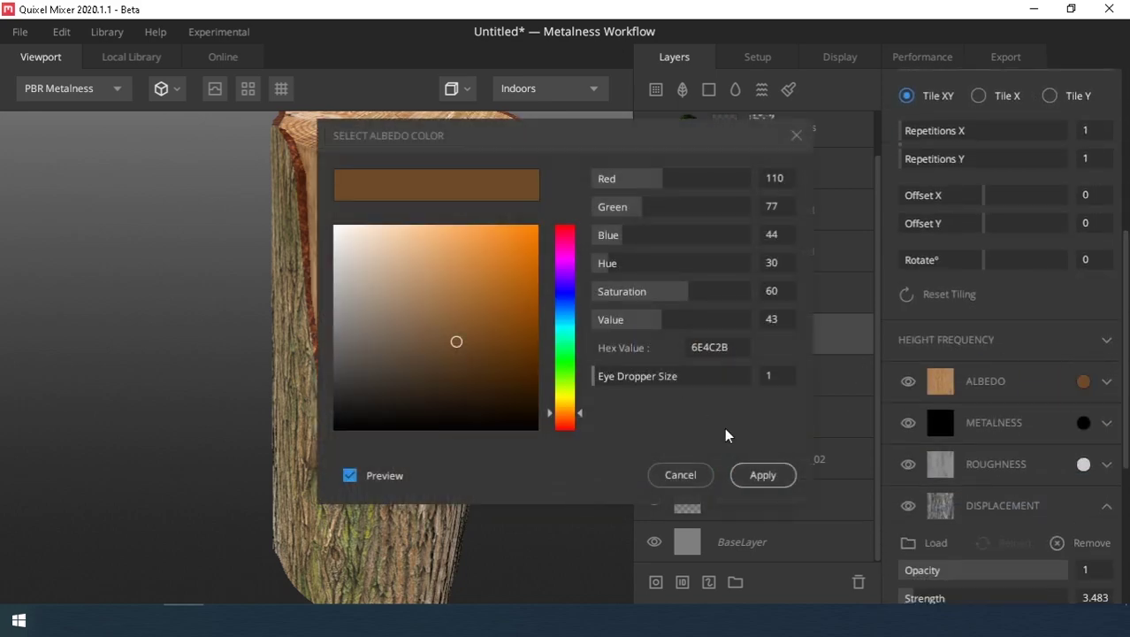
{"action": "left_click", "coordinate": [690, 477]}
{"action": "scroll", "coordinate": [970, 397], "scroll_direction": "down", "scroll_amount": 3}
{"action": "scroll", "coordinate": [970, 397], "scroll_direction": "down", "scroll_amount": 3}
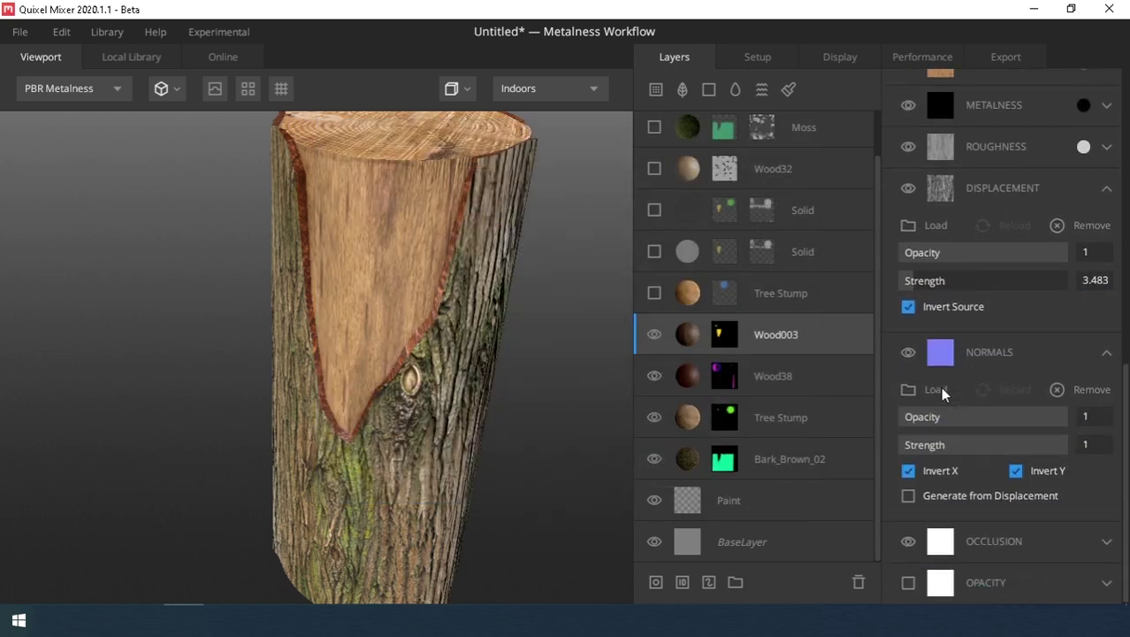
- Make the Tree Stump layer above Wood003 visible and select it
{"action": "scroll", "coordinate": [318, 354], "scroll_direction": "down", "scroll_amount": 4}
{"action": "left_click", "coordinate": [653, 293]}
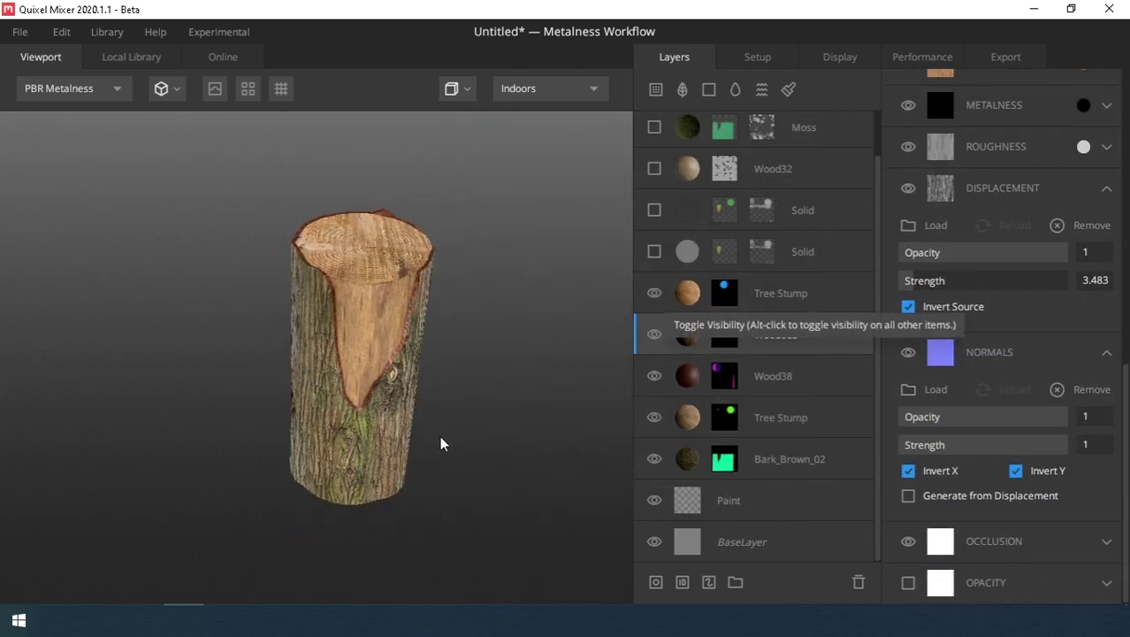
{"action": "left_click_drag", "start_coordinate": [441, 445], "coordinate": [407, 362]}
{"action": "left_click", "coordinate": [686, 283]}
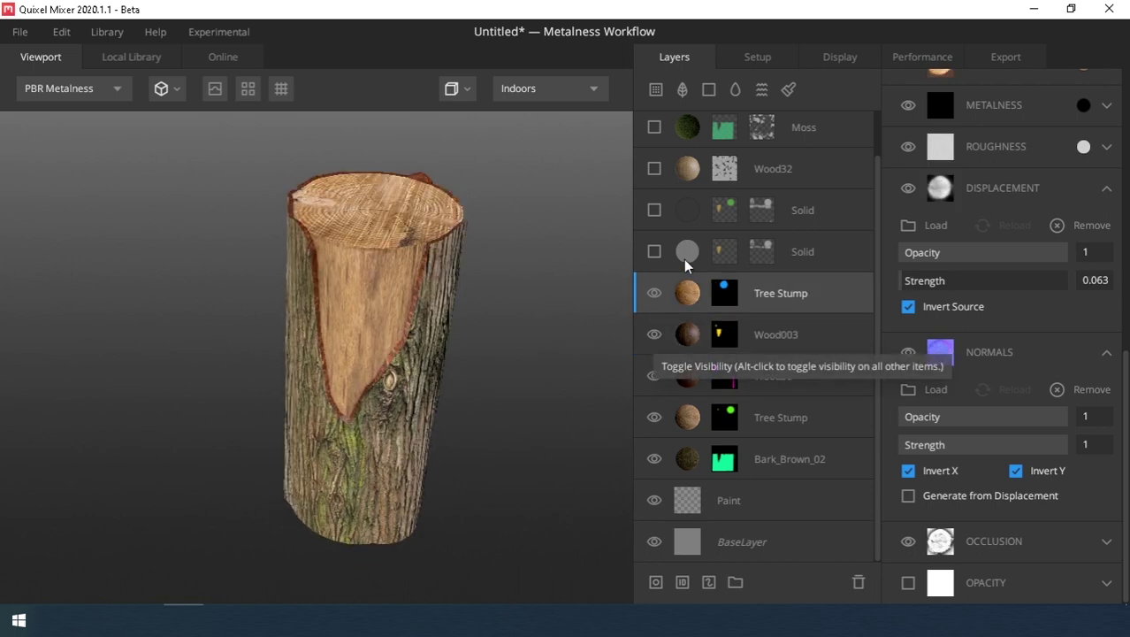
- Make the Solid layer directly above the Tree Stump layer visible and select it
{"action": "left_click", "coordinate": [687, 258]}
{"action": "left_click", "coordinate": [654, 252]}
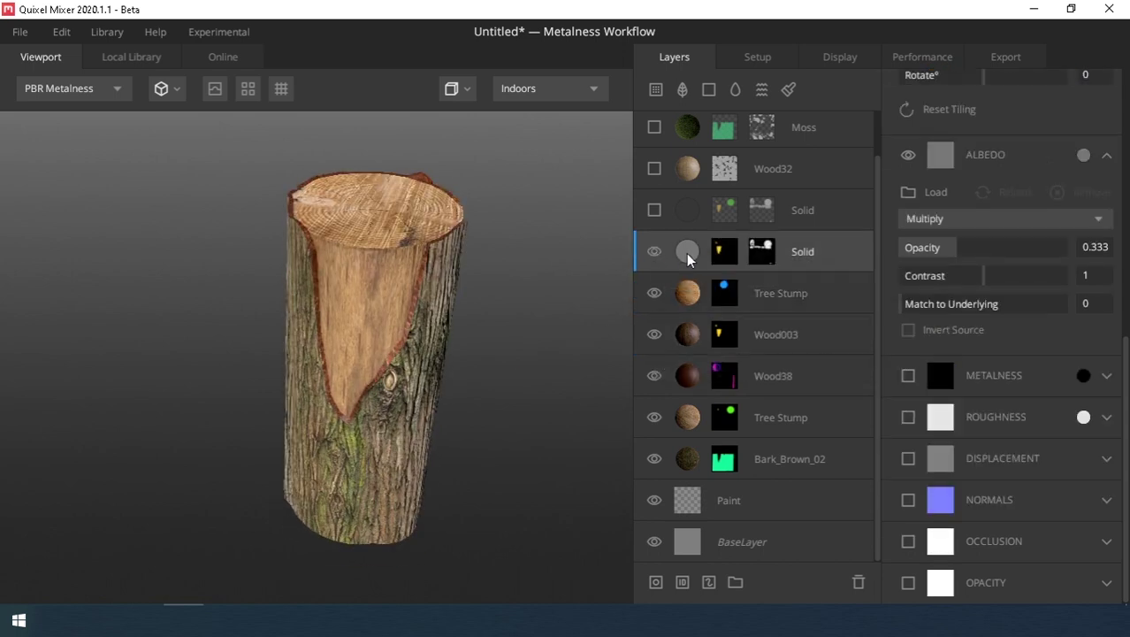
{"action": "scroll", "coordinate": [459, 258], "scroll_direction": "up", "scroll_amount": 3}
{"action": "scroll", "coordinate": [447, 260], "scroll_direction": "down", "scroll_amount": 3}
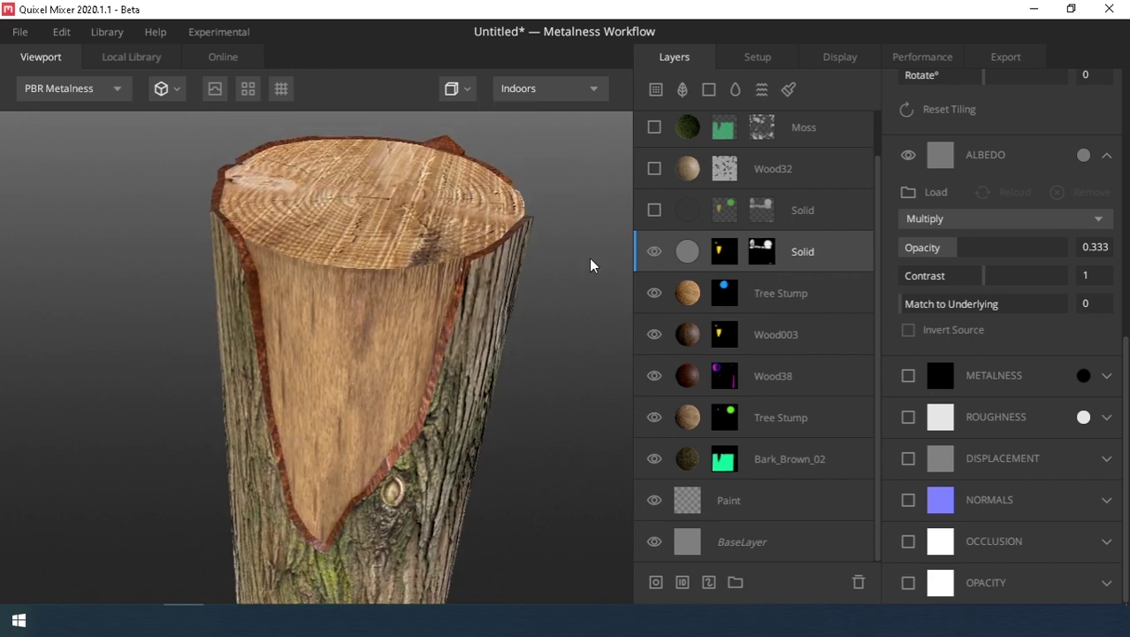
- Examine the lower Solid layer's mask on the log, including its material ID selection and Position Gradient settings
{"action": "key", "text": "m"}
{"action": "left_click", "coordinate": [723, 253]}
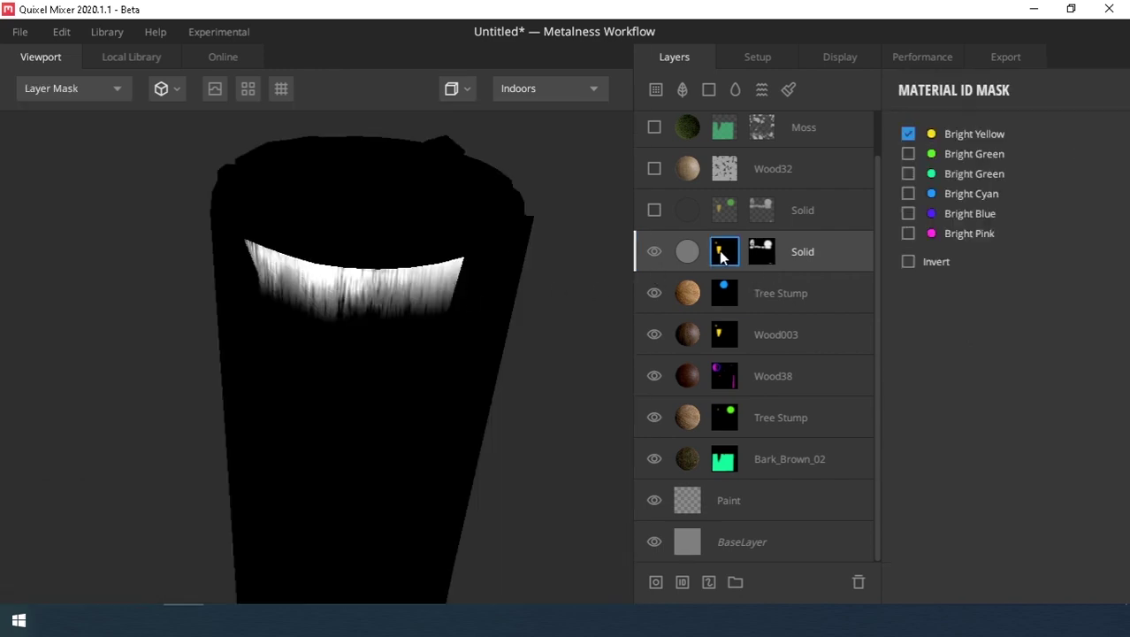
{"action": "left_click", "coordinate": [761, 251]}
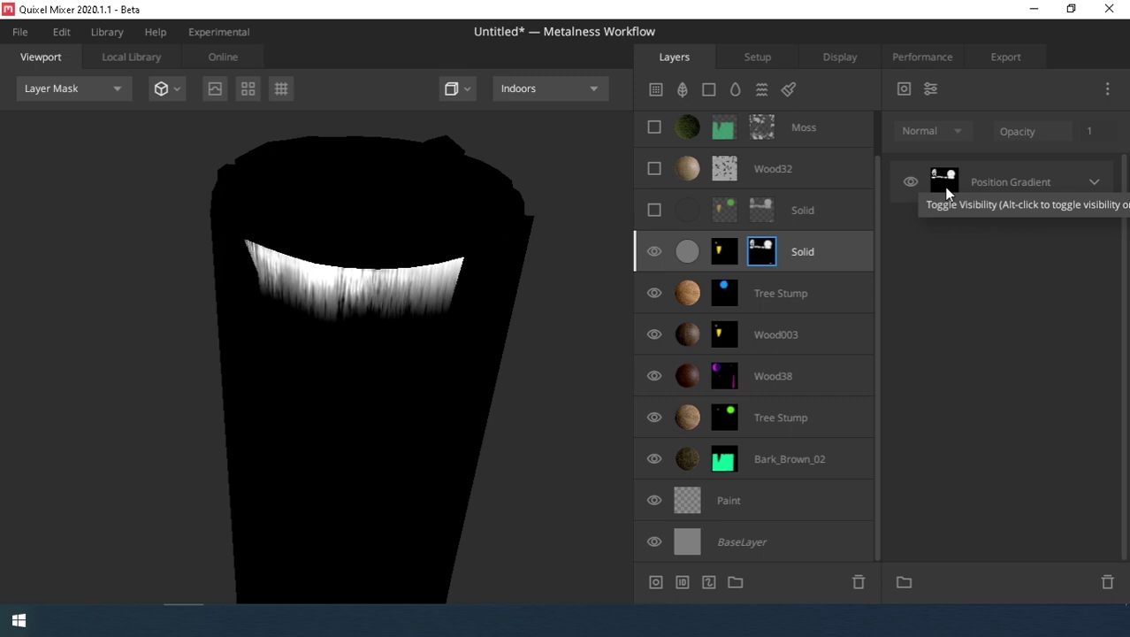
{"action": "left_click", "coordinate": [1094, 181]}
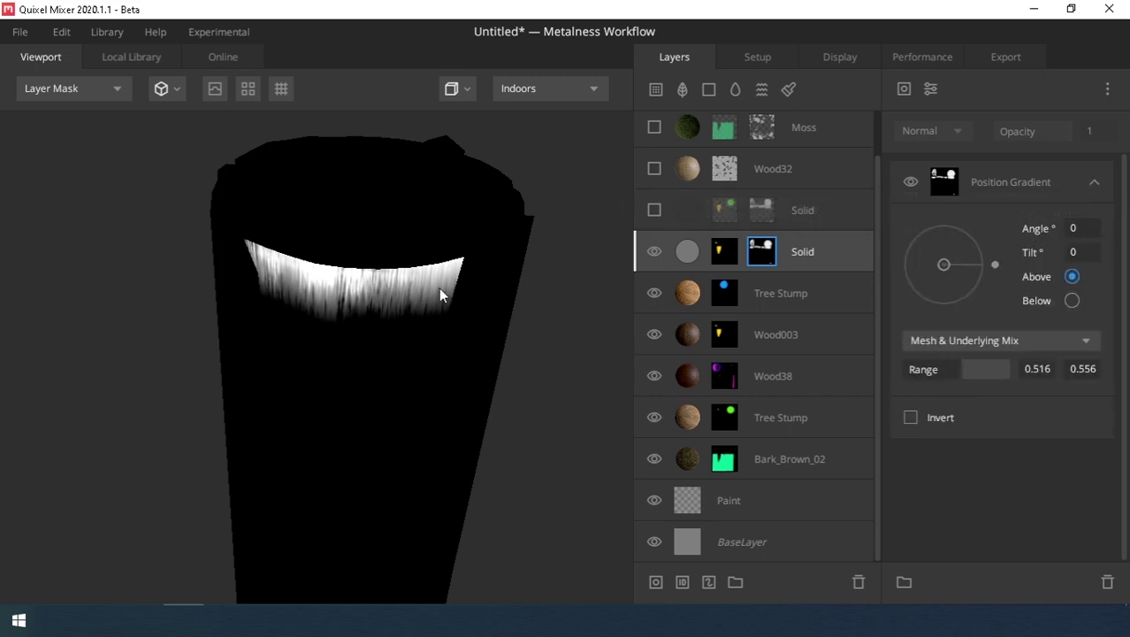
{"action": "key", "text": "m"}
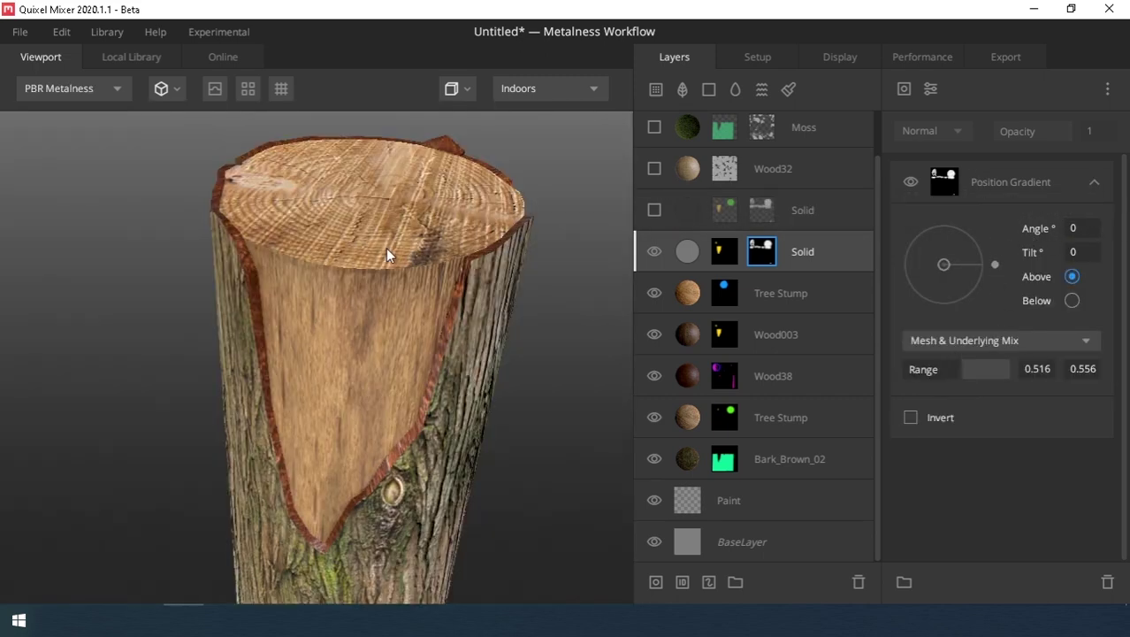
- Make the upper Solid layer visible and review the lower Solid layer's blend and Multiply albedo settings
{"action": "left_click", "coordinate": [653, 212]}
{"action": "left_click", "coordinate": [686, 210]}
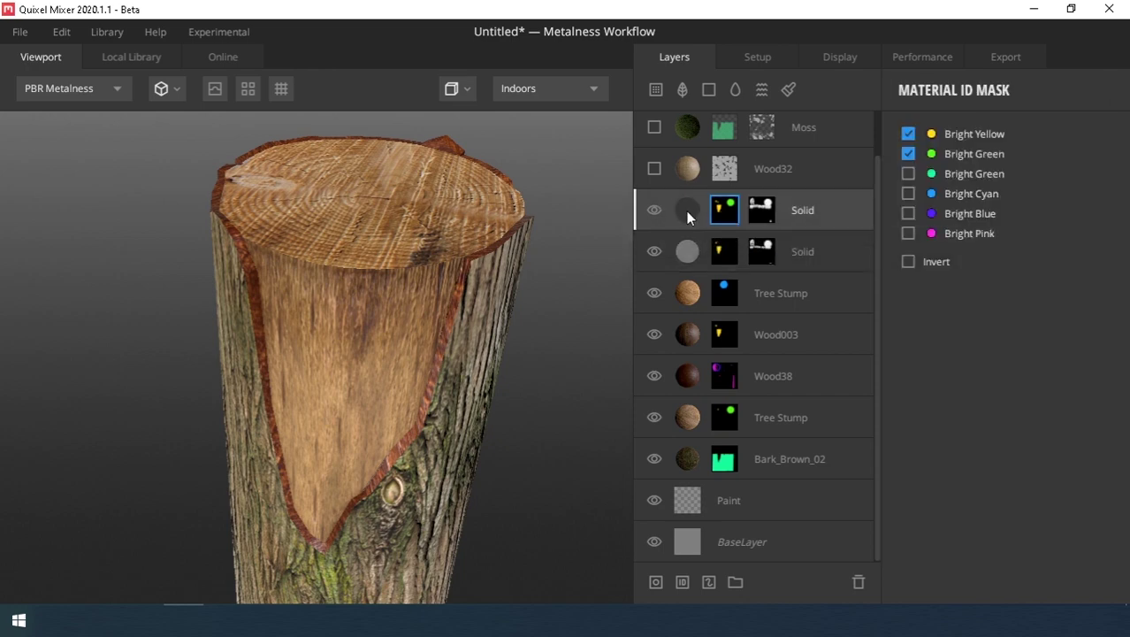
{"action": "left_click", "coordinate": [690, 252]}
{"action": "scroll", "coordinate": [1006, 320], "scroll_direction": "down", "scroll_amount": 5}
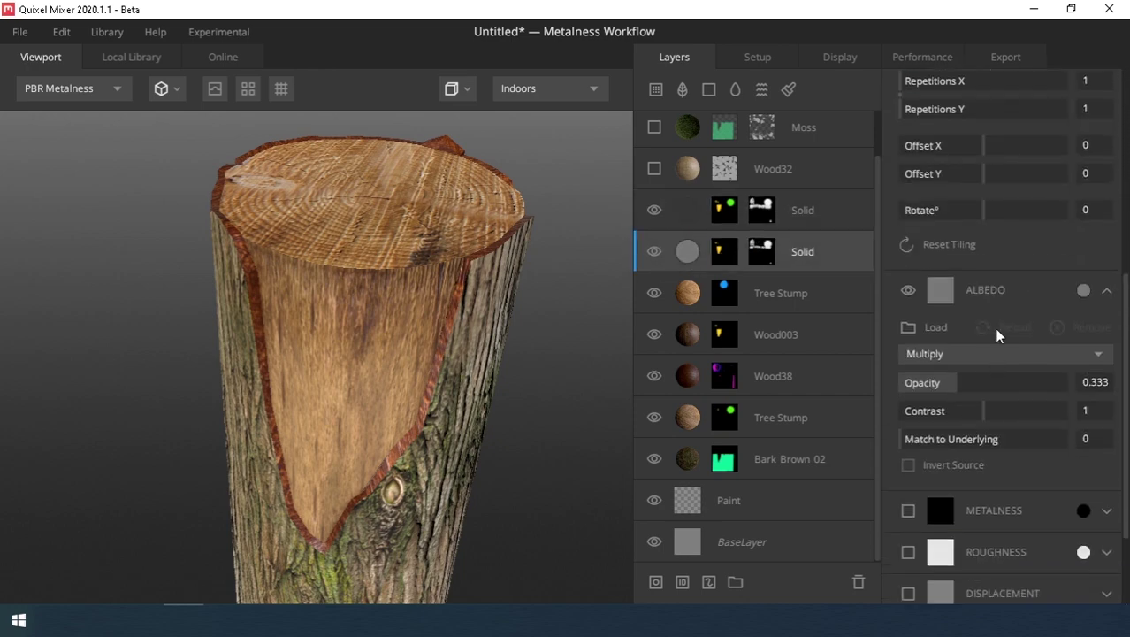
{"action": "scroll", "coordinate": [1085, 320], "scroll_direction": "down", "scroll_amount": 3}
{"action": "scroll", "coordinate": [1085, 321], "scroll_direction": "up", "scroll_amount": 2}
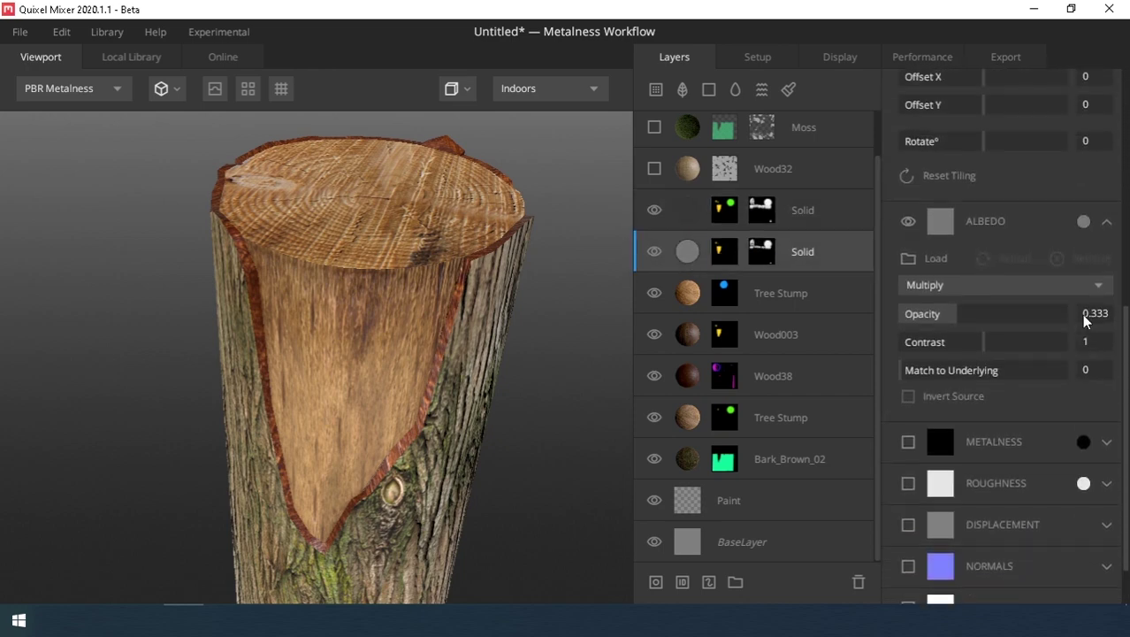
{"action": "scroll", "coordinate": [1081, 315], "scroll_direction": "up", "scroll_amount": 6}
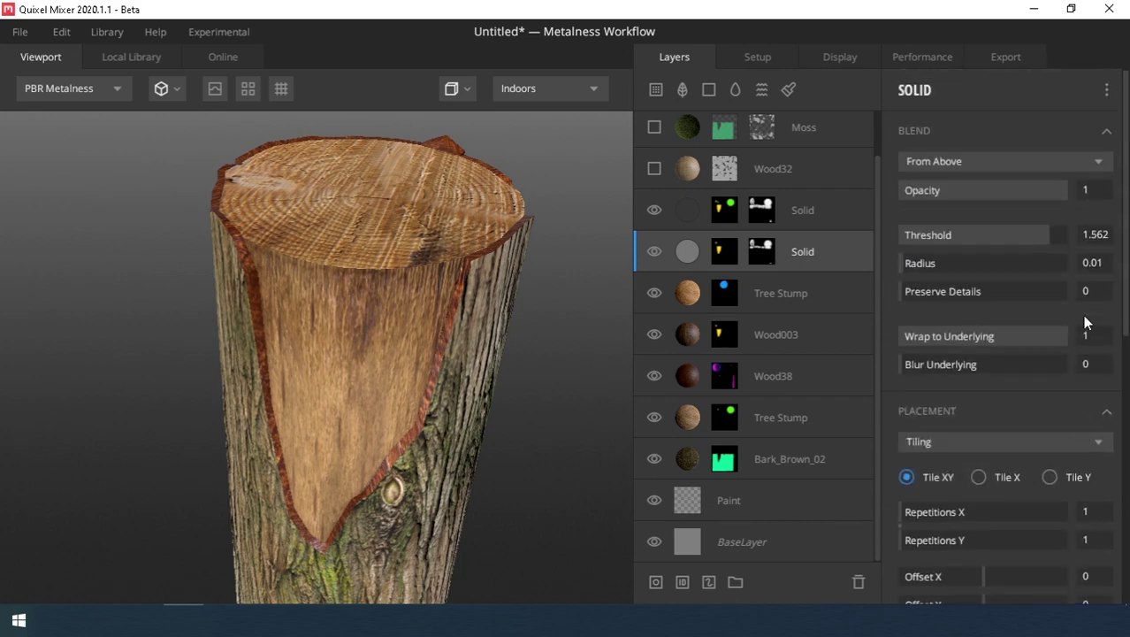
- Examine the upper Solid layer's blend, tiling and Subtract albedo settings and its albedo colour, leaving the colour unchanged
{"action": "left_click", "coordinate": [688, 213]}
{"action": "scroll", "coordinate": [1035, 213], "scroll_direction": "down", "scroll_amount": 4}
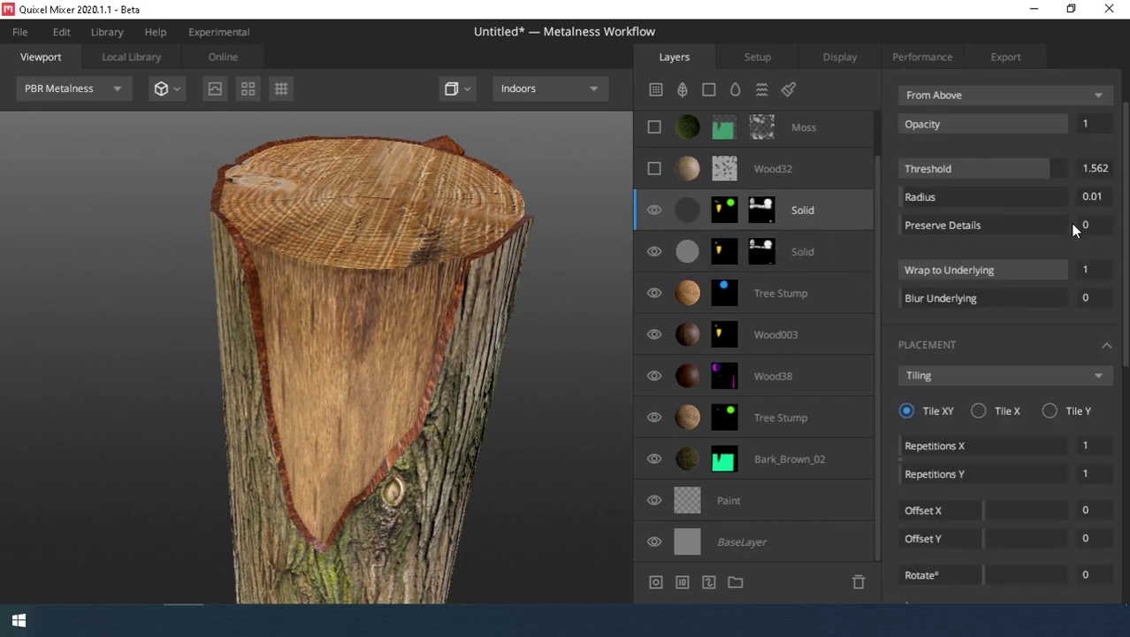
{"action": "scroll", "coordinate": [1073, 239], "scroll_direction": "down", "scroll_amount": 5}
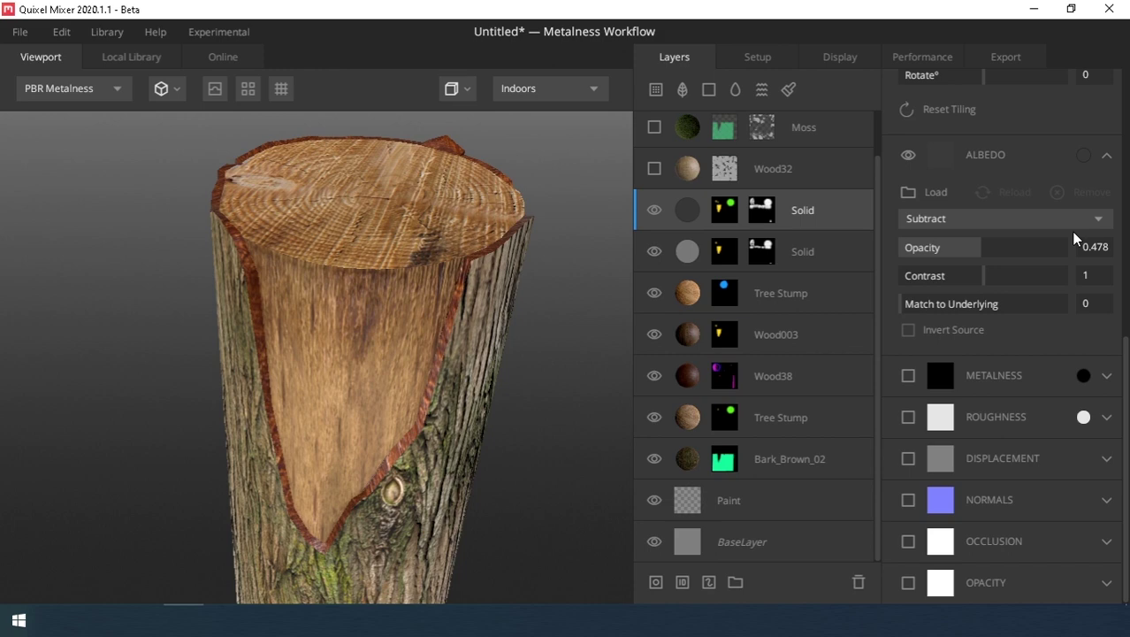
{"action": "scroll", "coordinate": [1073, 239], "scroll_direction": "up", "scroll_amount": 2}
{"action": "left_click", "coordinate": [940, 237]}
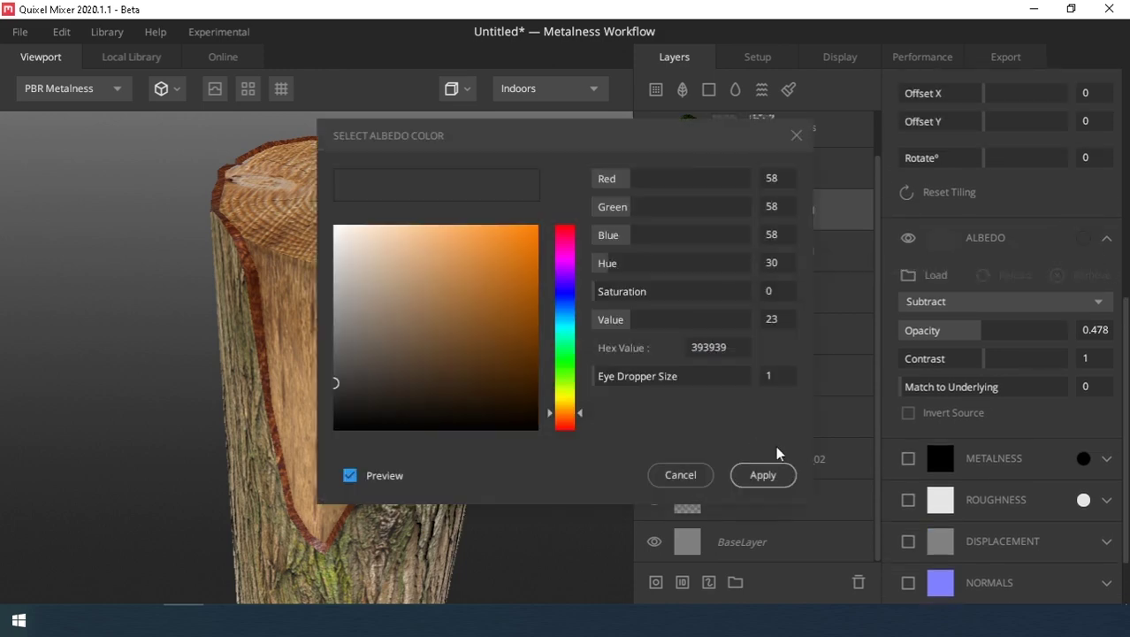
{"action": "left_click", "coordinate": [679, 475]}
- Examine the upper Solid layer's mask on the log, including its material IDs and its Position Gradient and Curvature settings
{"action": "left_click", "coordinate": [725, 217]}
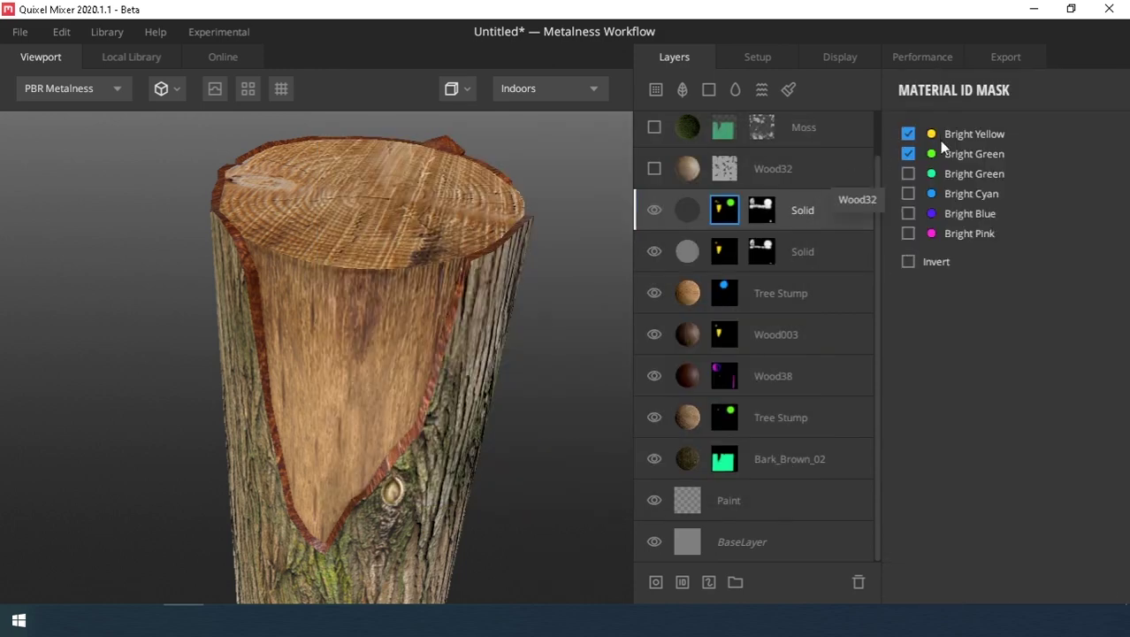
{"action": "key", "text": "m"}
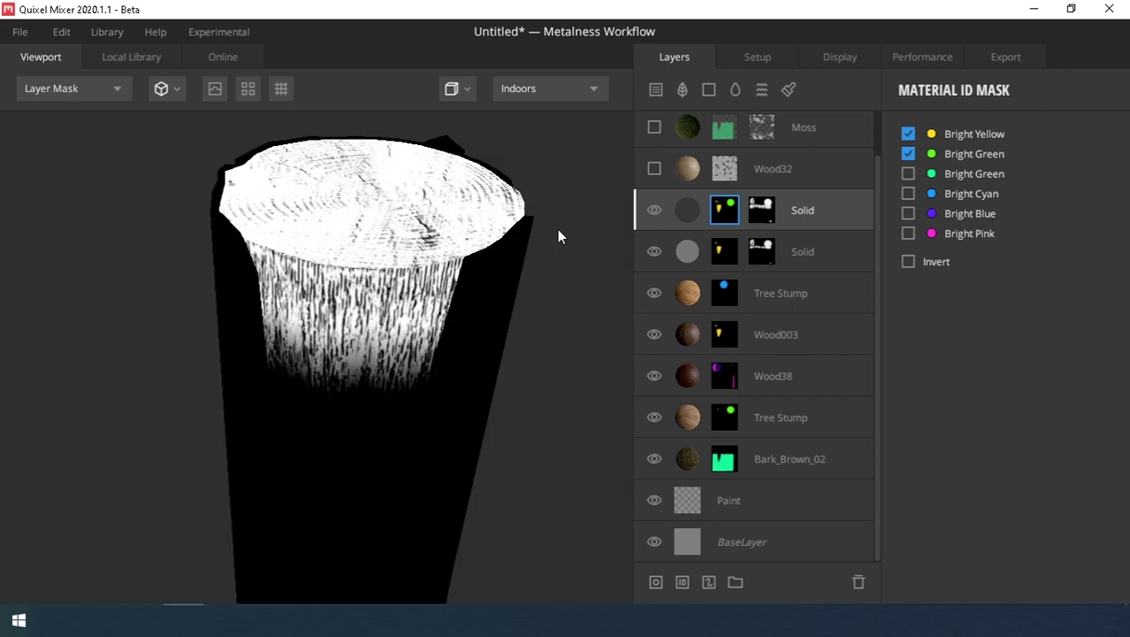
{"action": "left_click", "coordinate": [760, 212]}
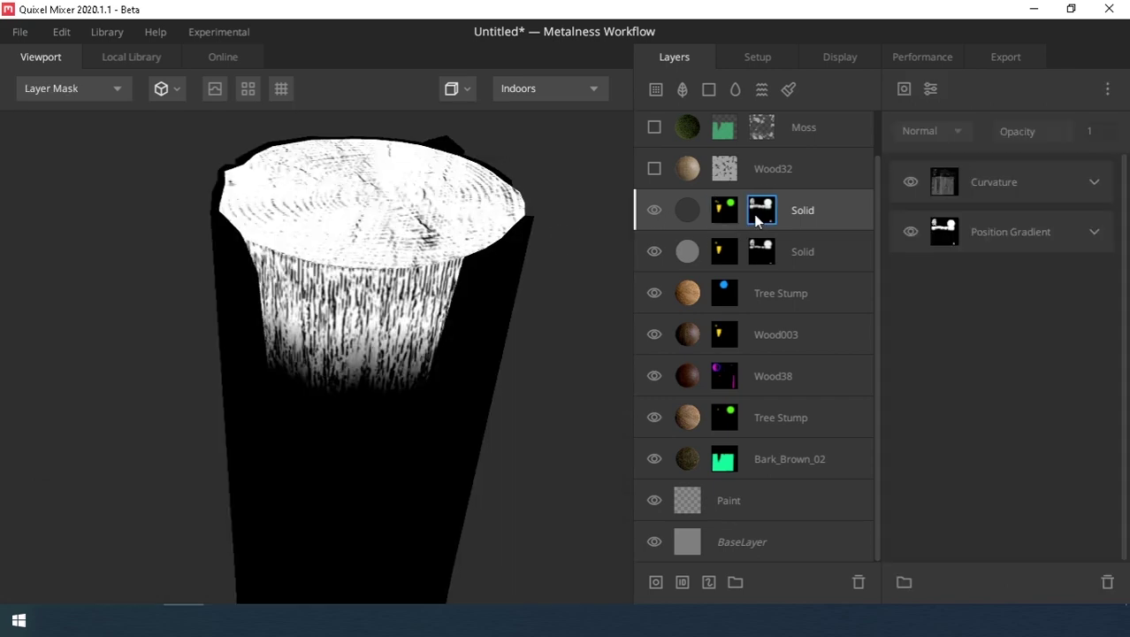
{"action": "left_click", "coordinate": [1094, 231]}
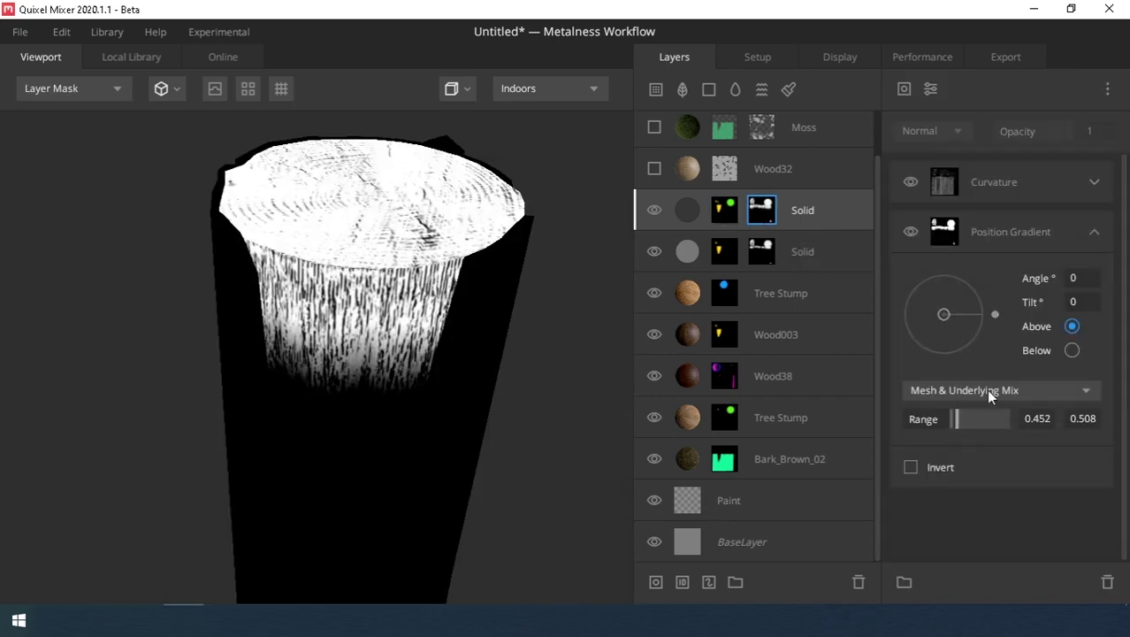
{"action": "left_click", "coordinate": [984, 196]}
{"action": "left_click", "coordinate": [1094, 181]}
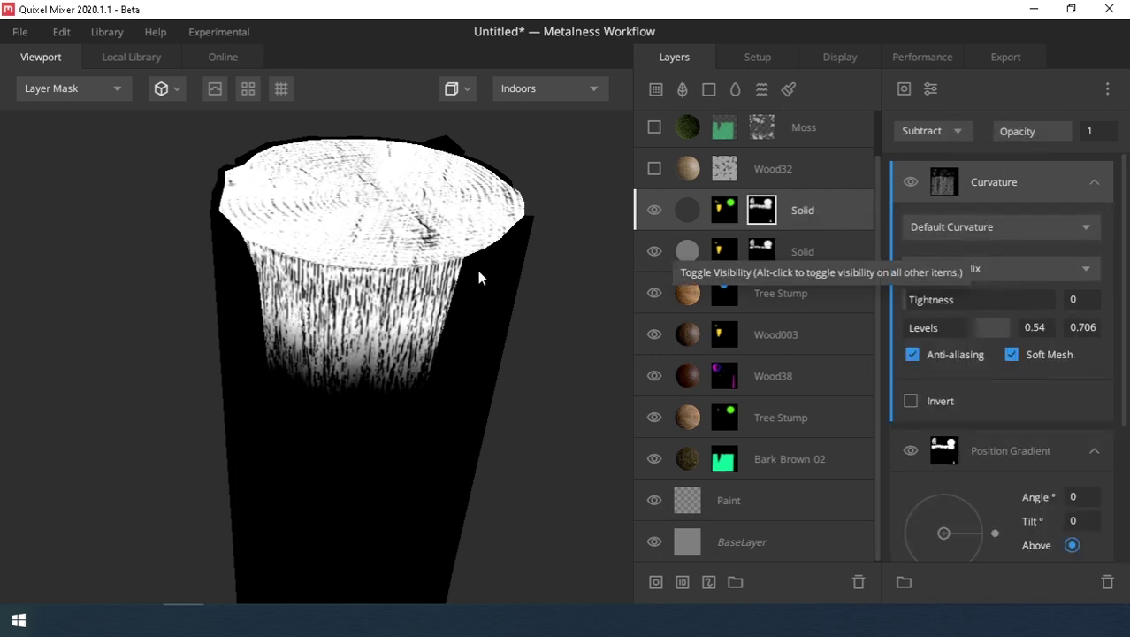
{"action": "key", "text": "m"}
- Make the Wood32 layer visible and select it
{"action": "key", "text": "ctrl+z"}
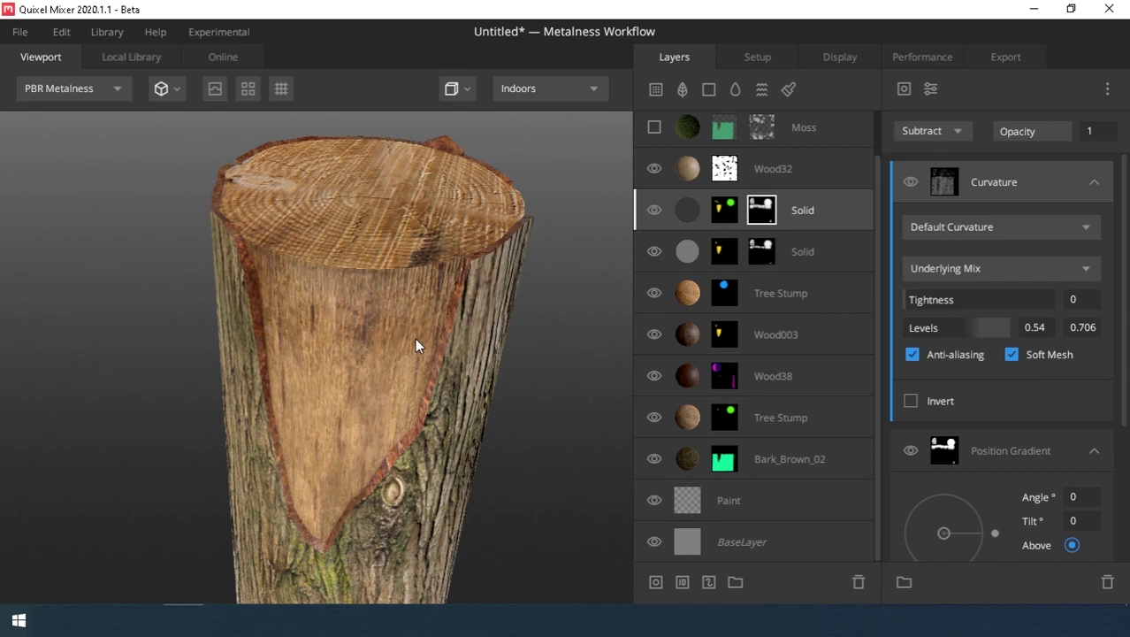
{"action": "scroll", "coordinate": [414, 338], "scroll_direction": "down", "scroll_amount": 2}
{"action": "left_click_drag", "start_coordinate": [386, 392], "coordinate": [408, 316]}
{"action": "left_click", "coordinate": [688, 171]}
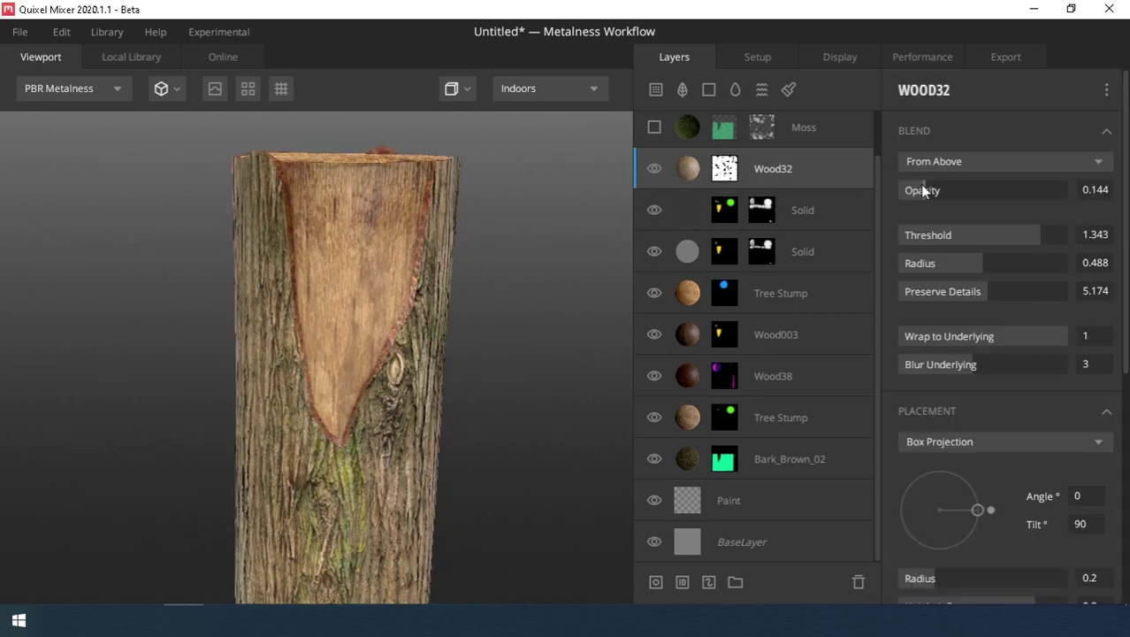
- Review the Wood32 layer's blend and map settings and switch its placement from Box Projection to Tiling
{"action": "scroll", "coordinate": [999, 203], "scroll_direction": "down", "scroll_amount": 2}
{"action": "scroll", "coordinate": [1000, 205], "scroll_direction": "down", "scroll_amount": 5}
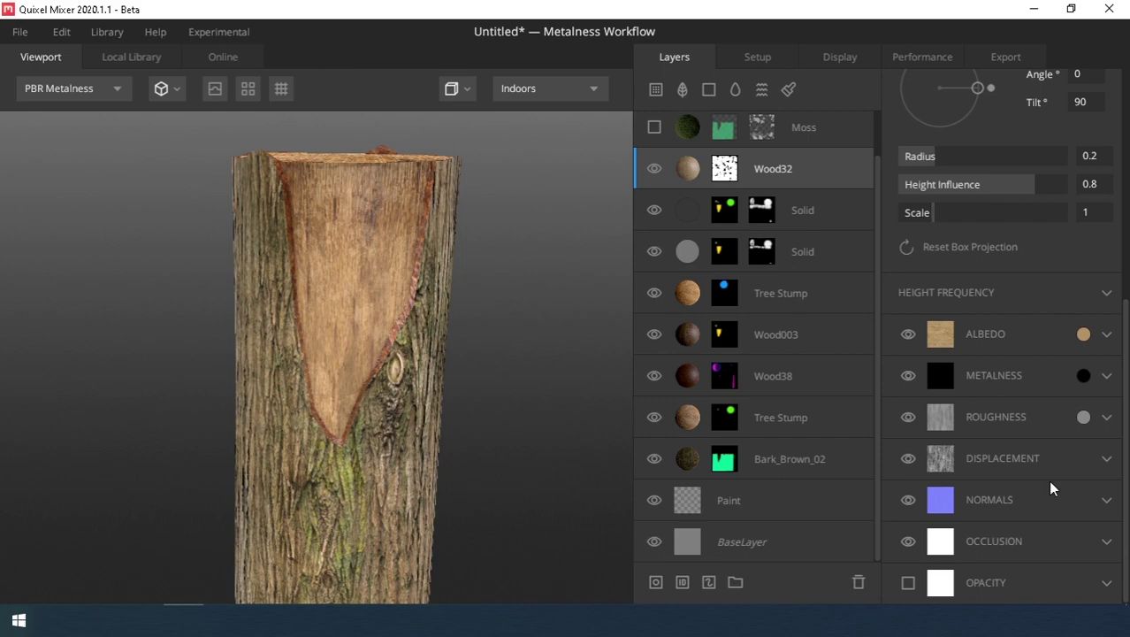
{"action": "scroll", "coordinate": [1046, 430], "scroll_direction": "up", "scroll_amount": 6}
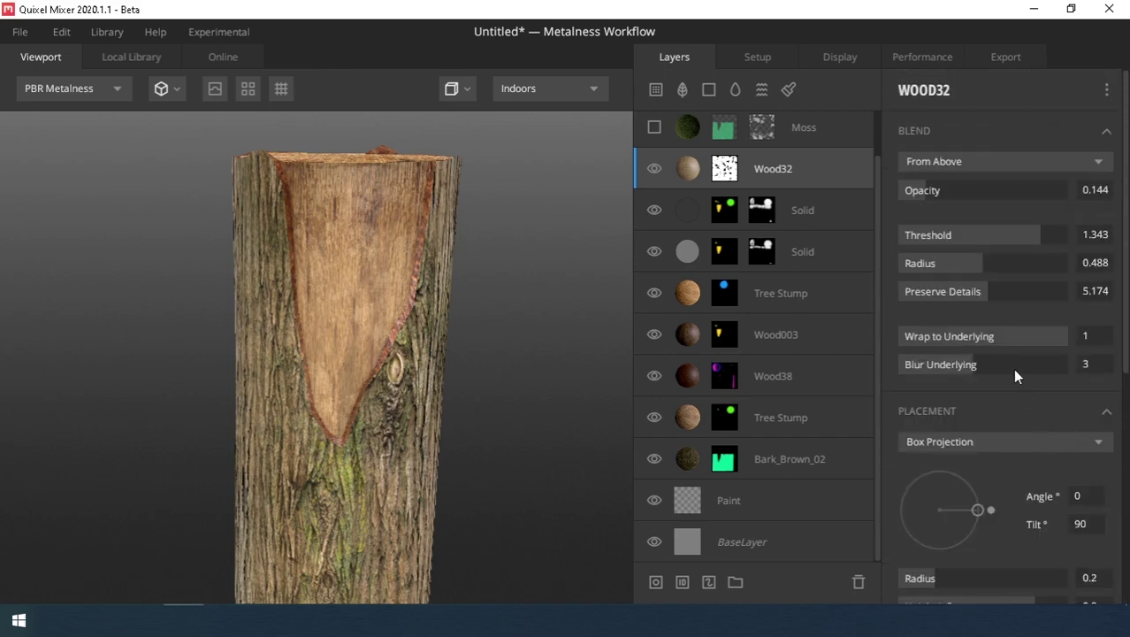
{"action": "left_click", "coordinate": [983, 440]}
{"action": "left_click", "coordinate": [939, 459]}
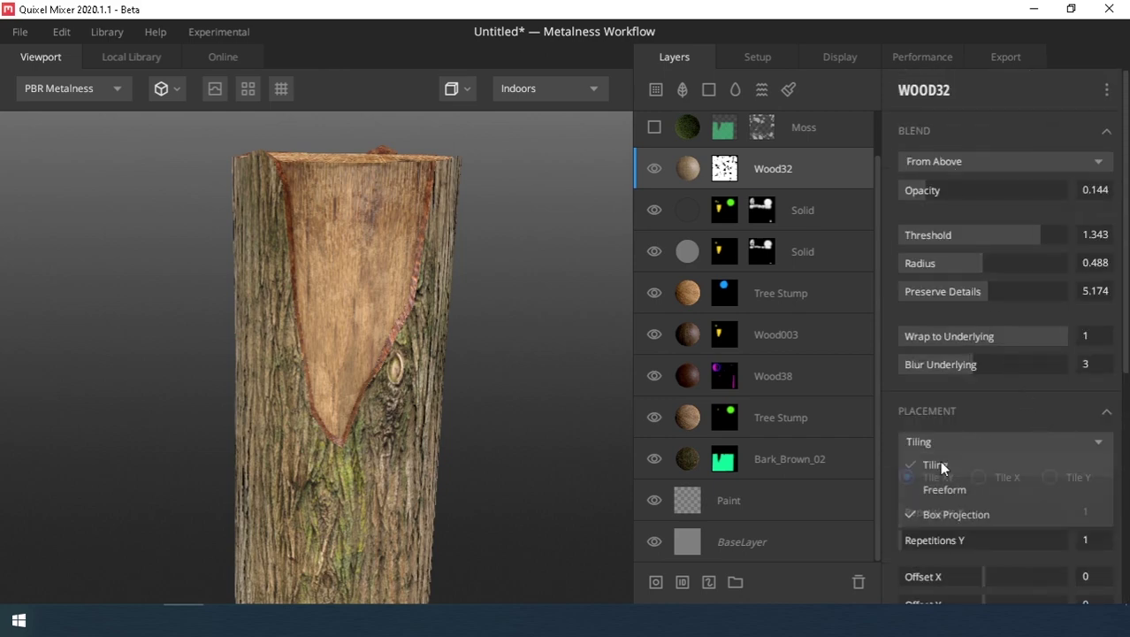
- Compare the log with and without the Wood32 layer, leaving the layer visible
{"action": "scroll", "coordinate": [358, 233], "scroll_direction": "up", "scroll_amount": 3}
{"action": "scroll", "coordinate": [380, 242], "scroll_direction": "down", "scroll_amount": 3}
{"action": "left_click_drag", "start_coordinate": [385, 238], "coordinate": [343, 303]}
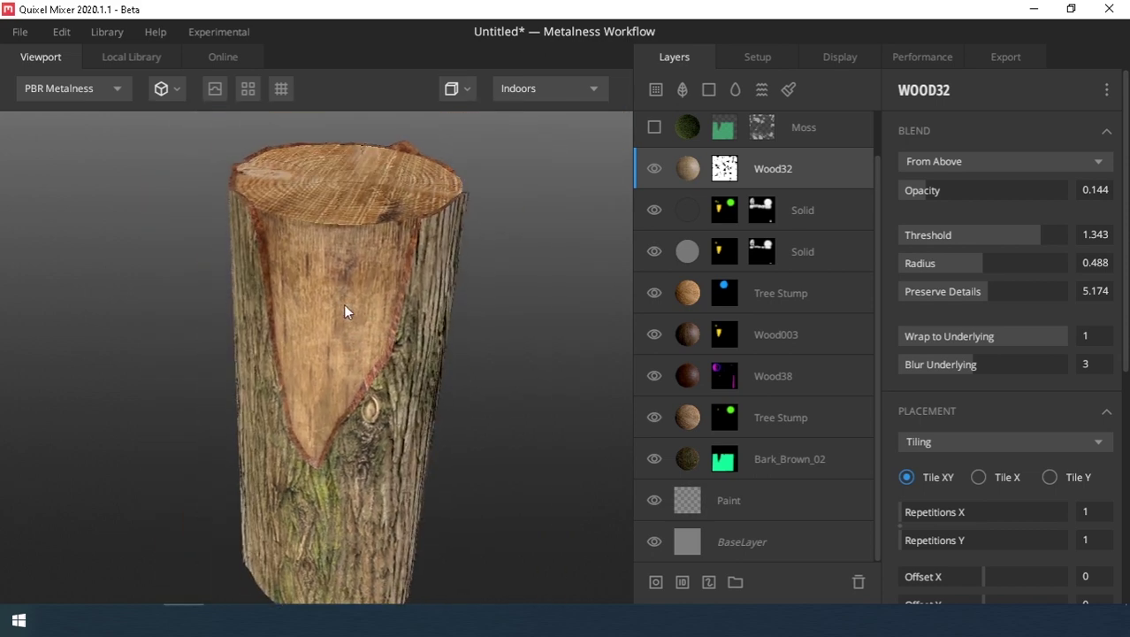
{"action": "left_click", "coordinate": [657, 168]}
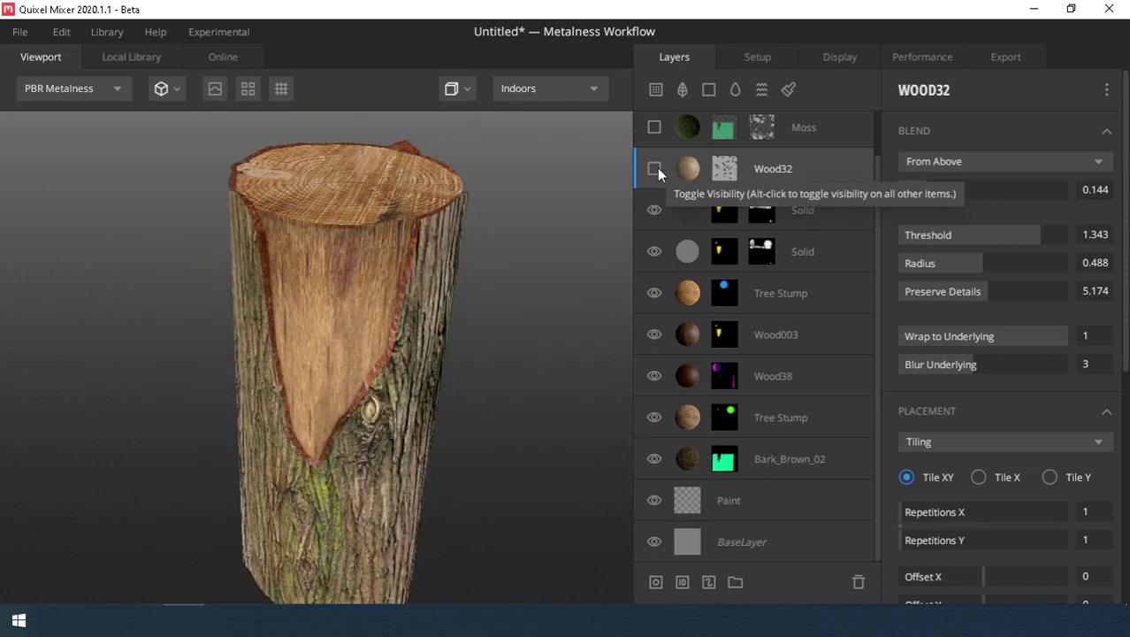
{"action": "left_click", "coordinate": [657, 168]}
- Make both Moss layers above Wood32 visible on the log
{"action": "scroll", "coordinate": [734, 157], "scroll_direction": "up", "scroll_amount": 1}
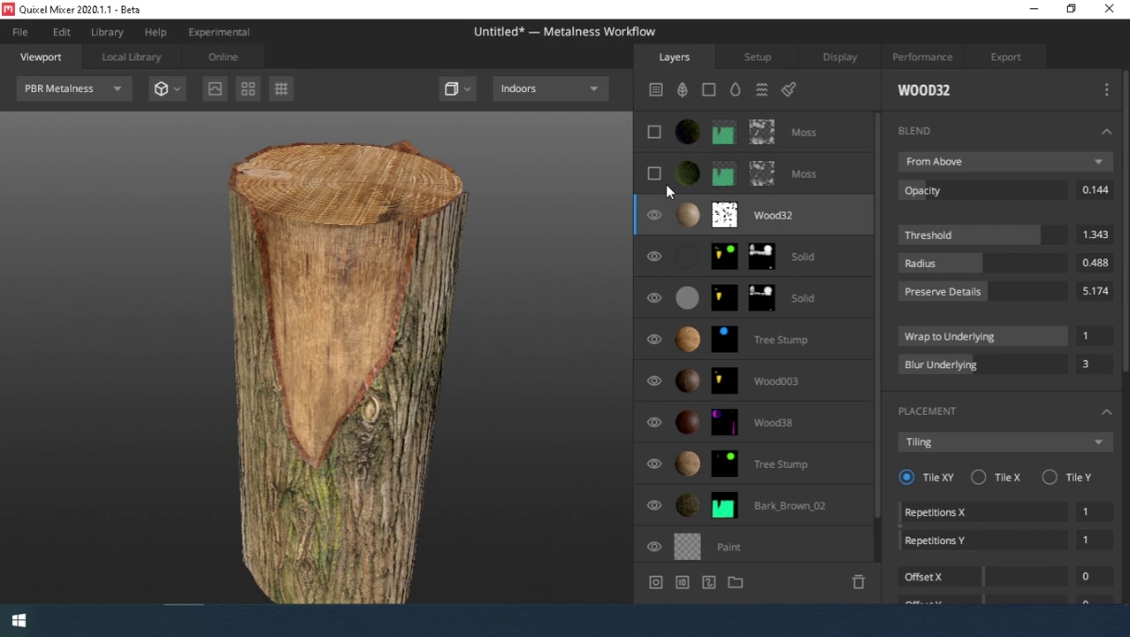
{"action": "left_click", "coordinate": [655, 174]}
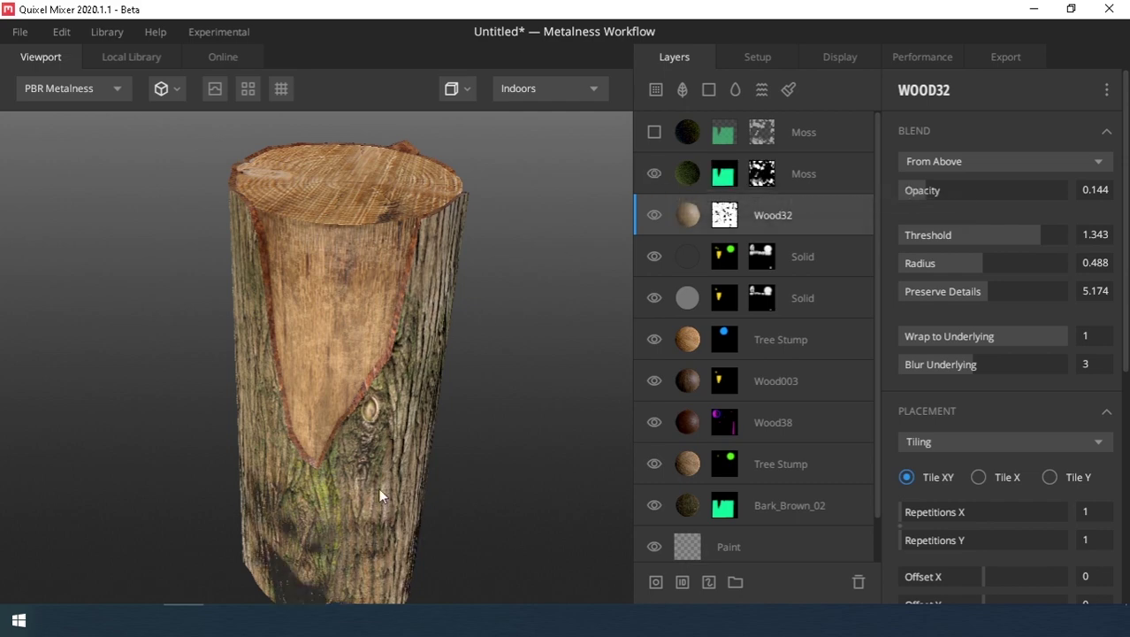
{"action": "left_click_drag", "start_coordinate": [377, 487], "coordinate": [398, 343]}
{"action": "left_click", "coordinate": [652, 132]}
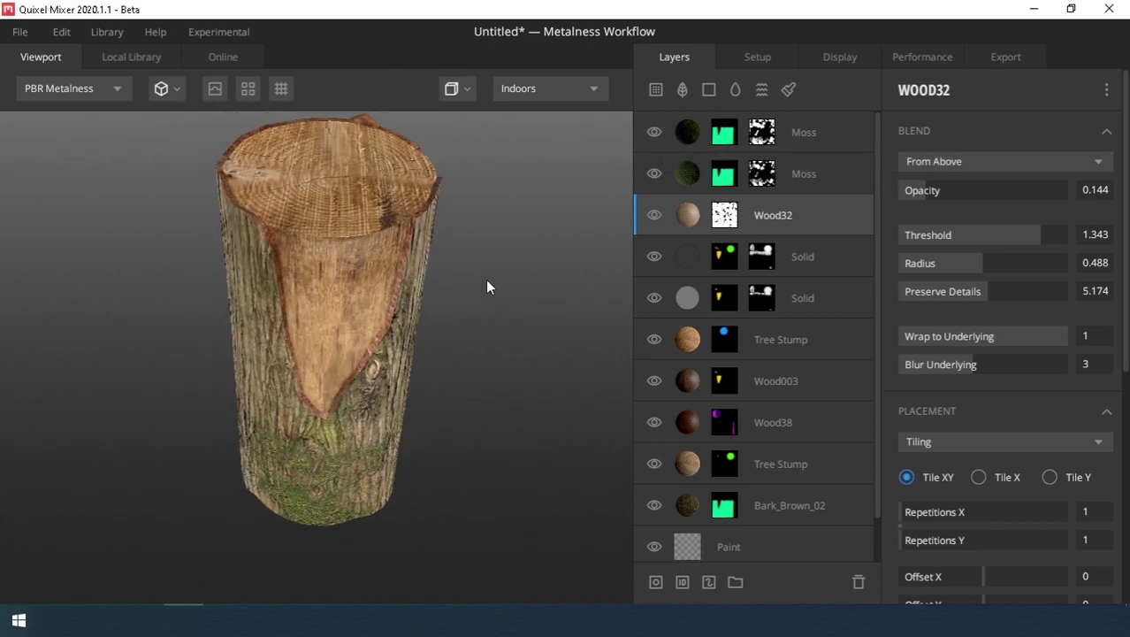
{"action": "scroll", "coordinate": [485, 280], "scroll_direction": "down", "scroll_amount": 2}
- Add a Solid layer above Wood32 with a mask stack on it, and display its layer mask
{"action": "left_click", "coordinate": [655, 89]}
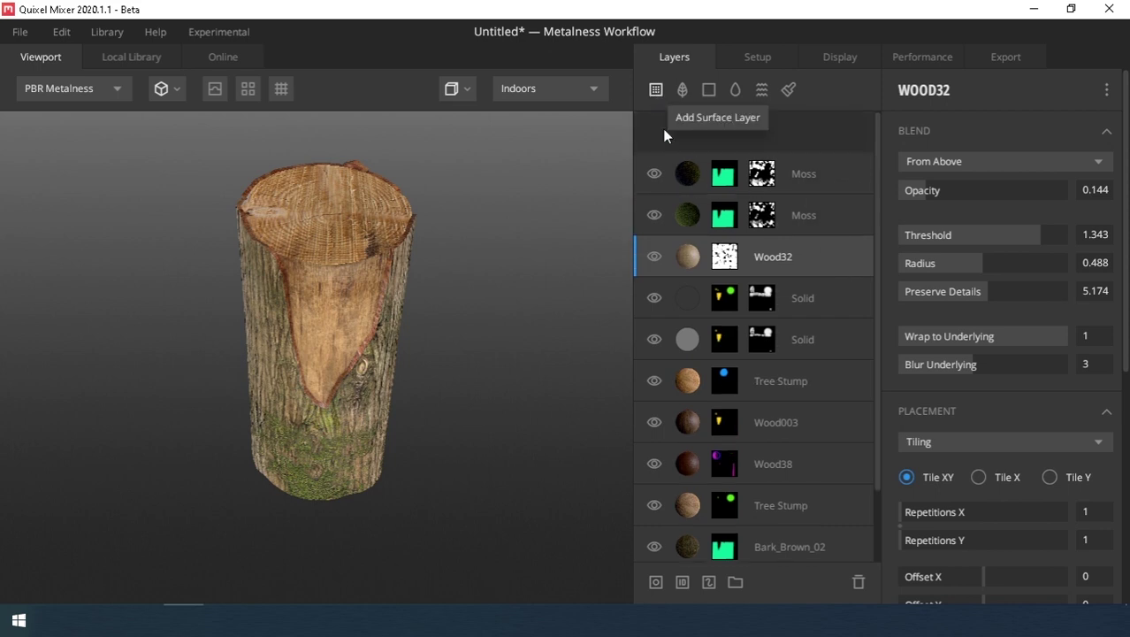
{"action": "scroll", "coordinate": [677, 226], "scroll_direction": "down", "scroll_amount": 2}
{"action": "scroll", "coordinate": [673, 139], "scroll_direction": "up", "scroll_amount": 2}
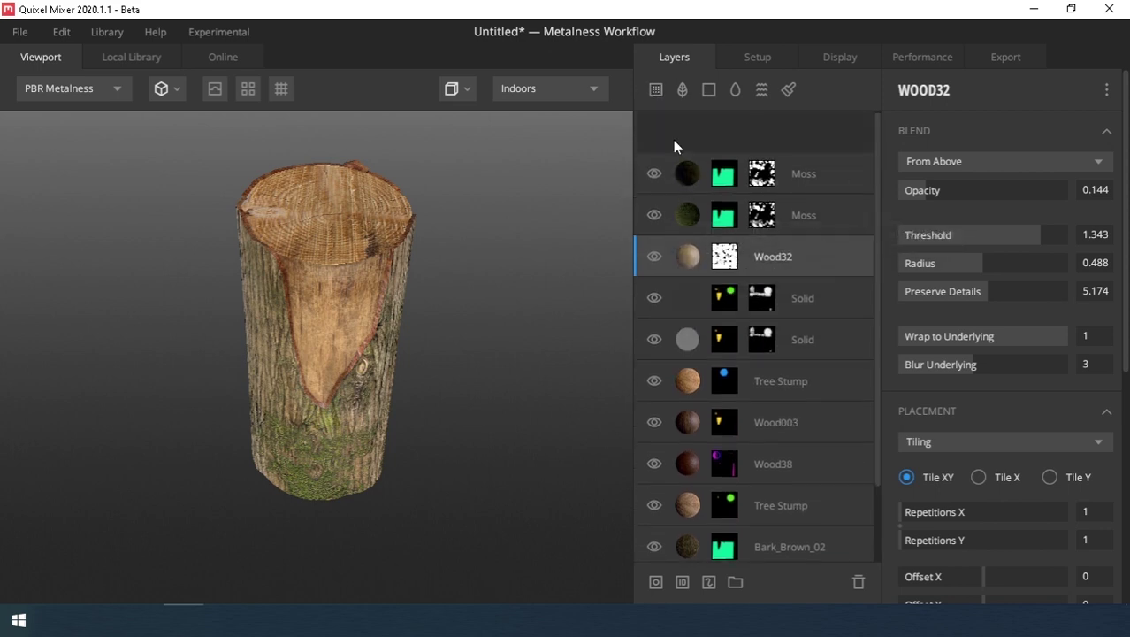
{"action": "left_click", "coordinate": [708, 91]}
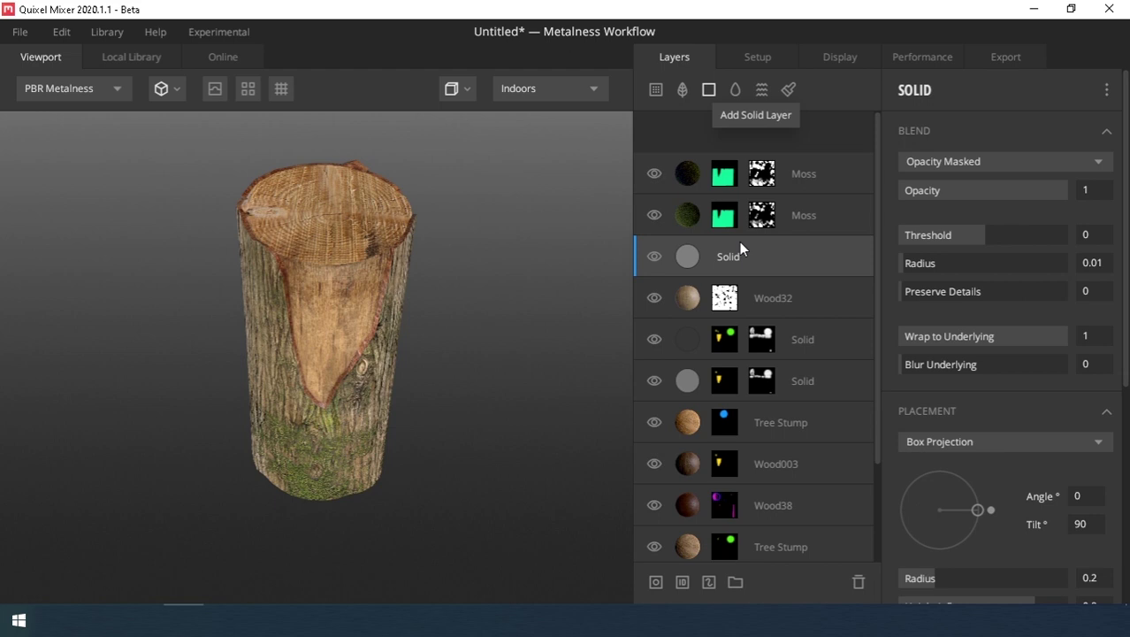
{"action": "left_click", "coordinate": [658, 582]}
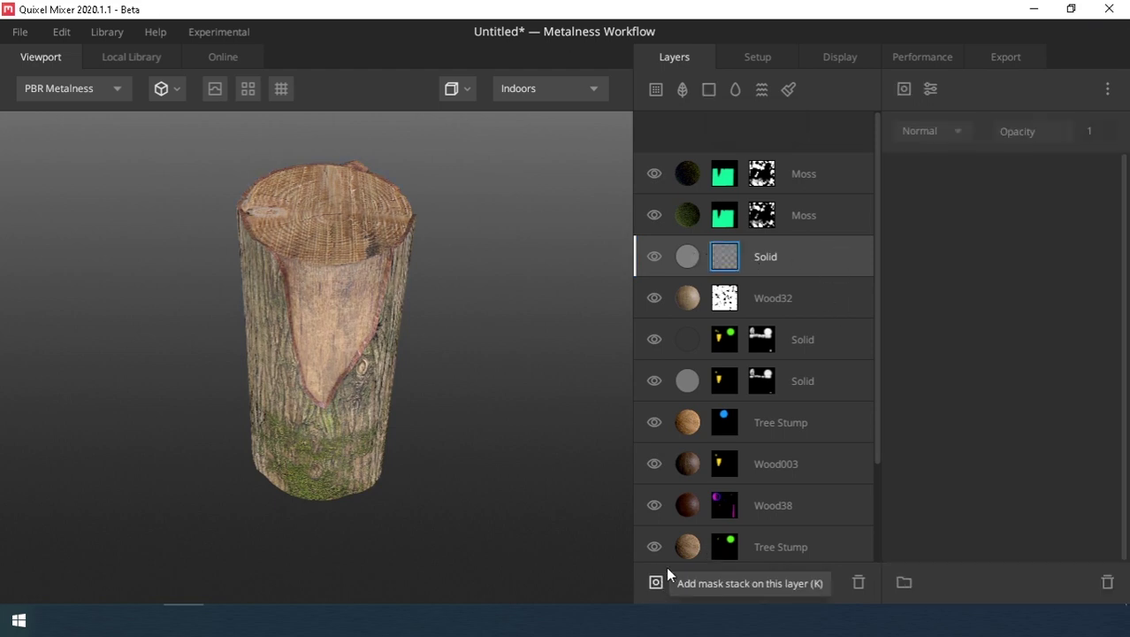
{"action": "left_click", "coordinate": [727, 257]}
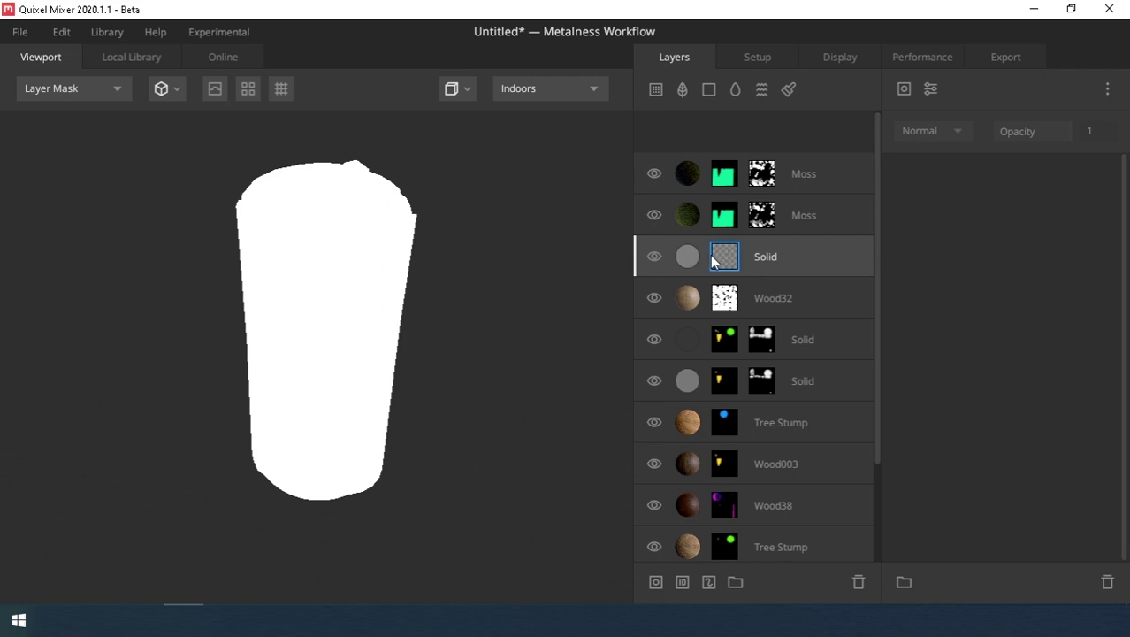
- Add a Map component to the Solid layer's mask stack, sourced from the BaseLayer's AO through Layer Map
{"action": "left_click", "coordinate": [903, 89]}
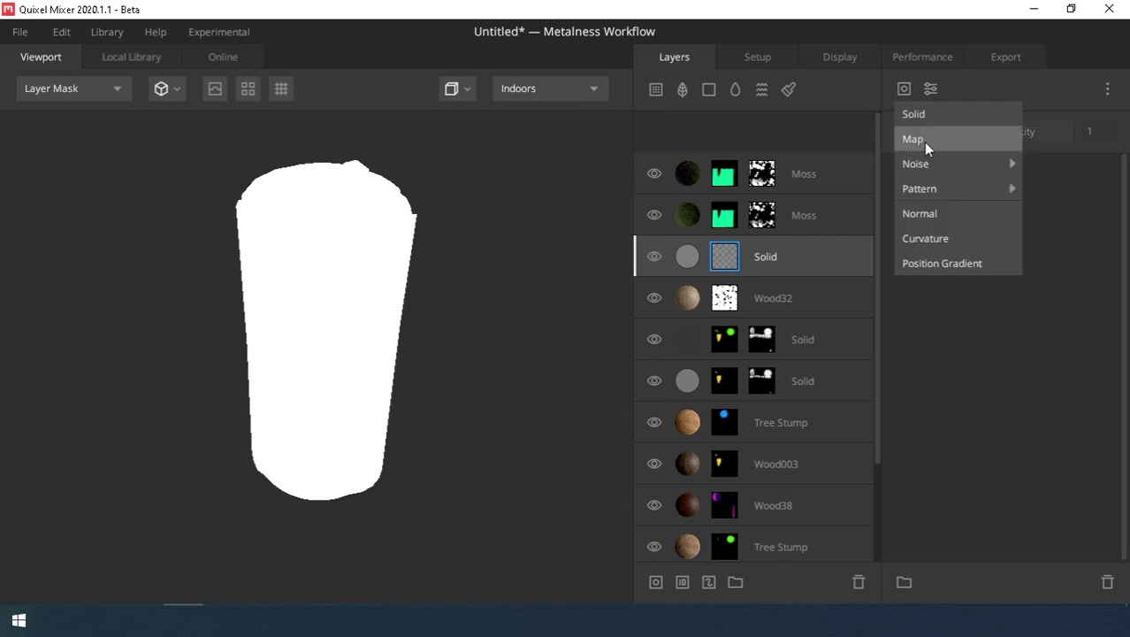
{"action": "left_click", "coordinate": [923, 141]}
{"action": "left_click", "coordinate": [948, 228]}
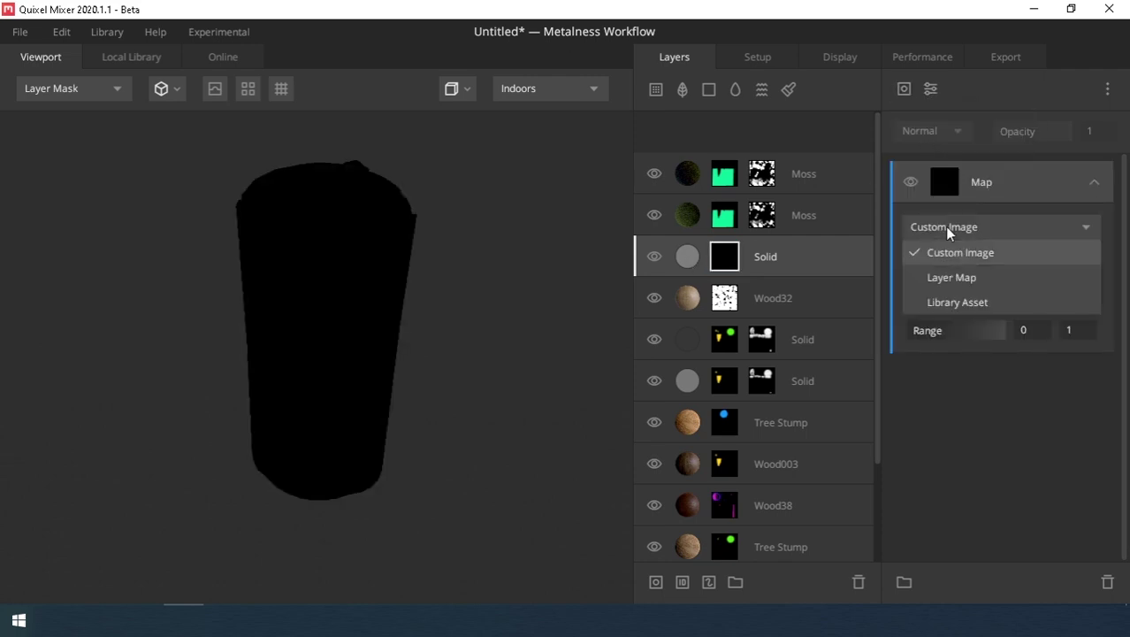
{"action": "left_click", "coordinate": [953, 280]}
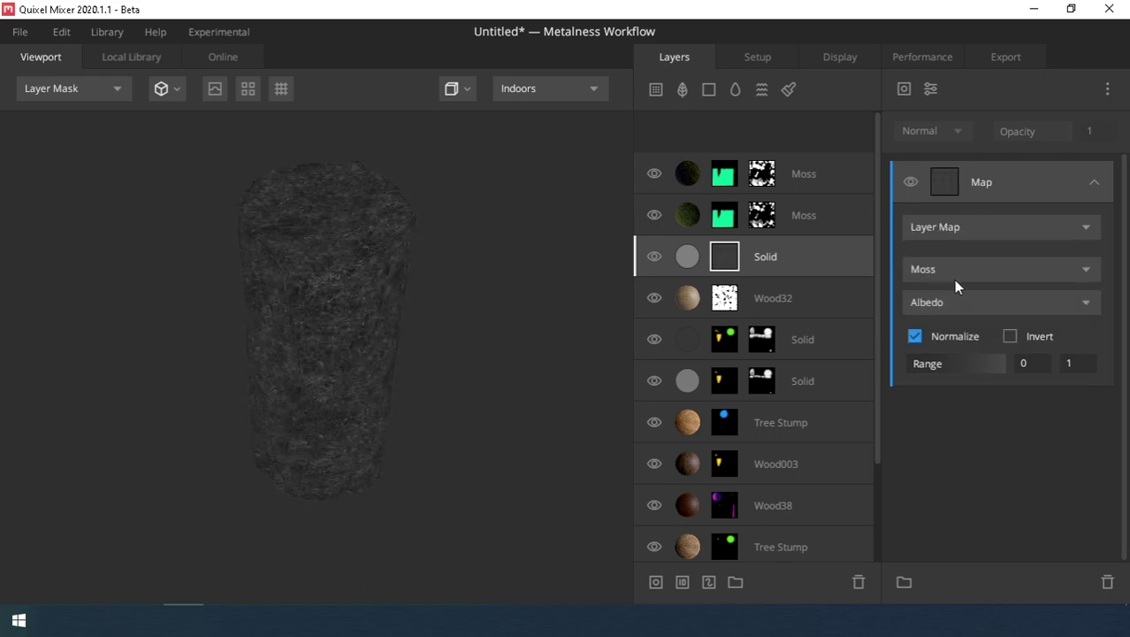
{"action": "left_click", "coordinate": [951, 270]}
{"action": "left_click", "coordinate": [952, 568]}
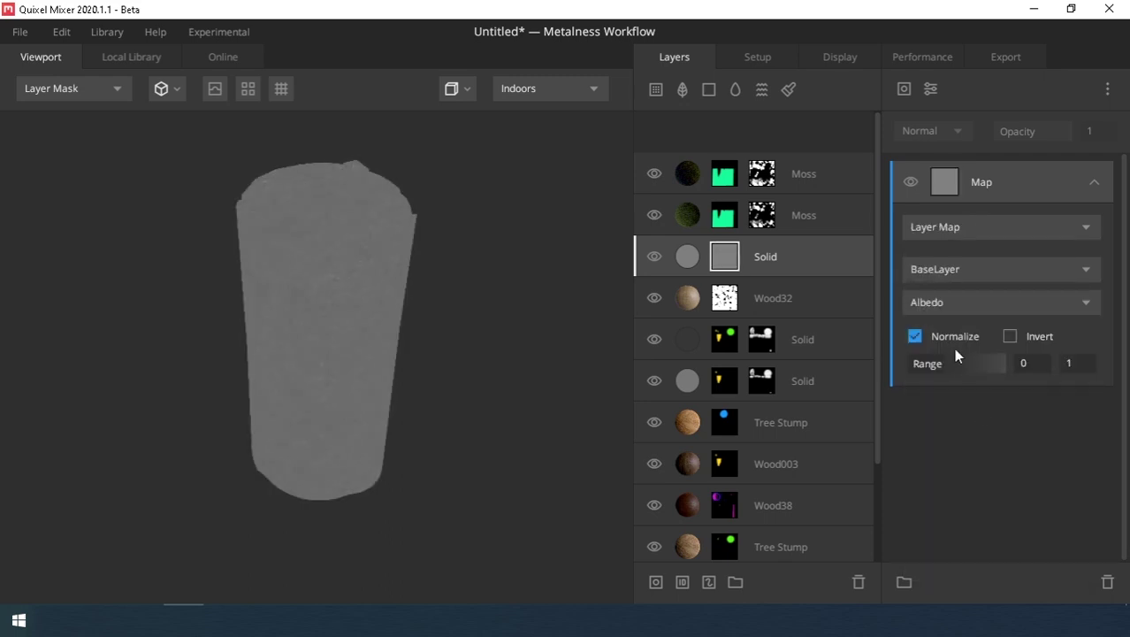
{"action": "left_click", "coordinate": [964, 301]}
{"action": "left_click", "coordinate": [941, 427]}
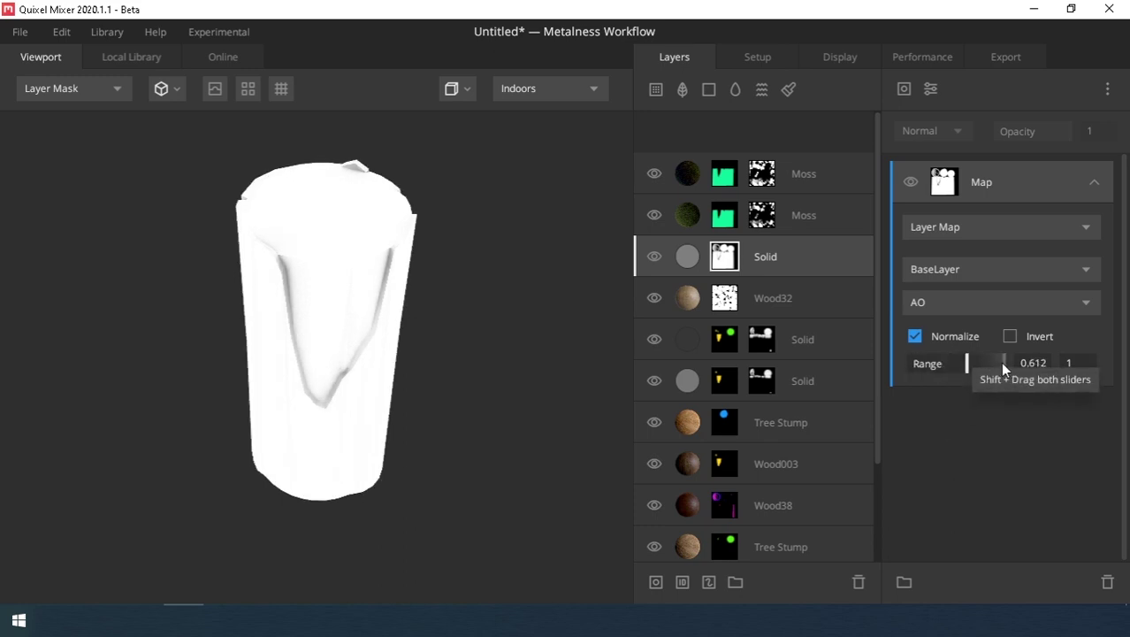
- Set the AO map's range to 0.828–1 so the cut edges darken, checking the lower Solid layer's mask for comparison
{"action": "left_click_drag", "start_coordinate": [1003, 362], "coordinate": [1000, 363]}
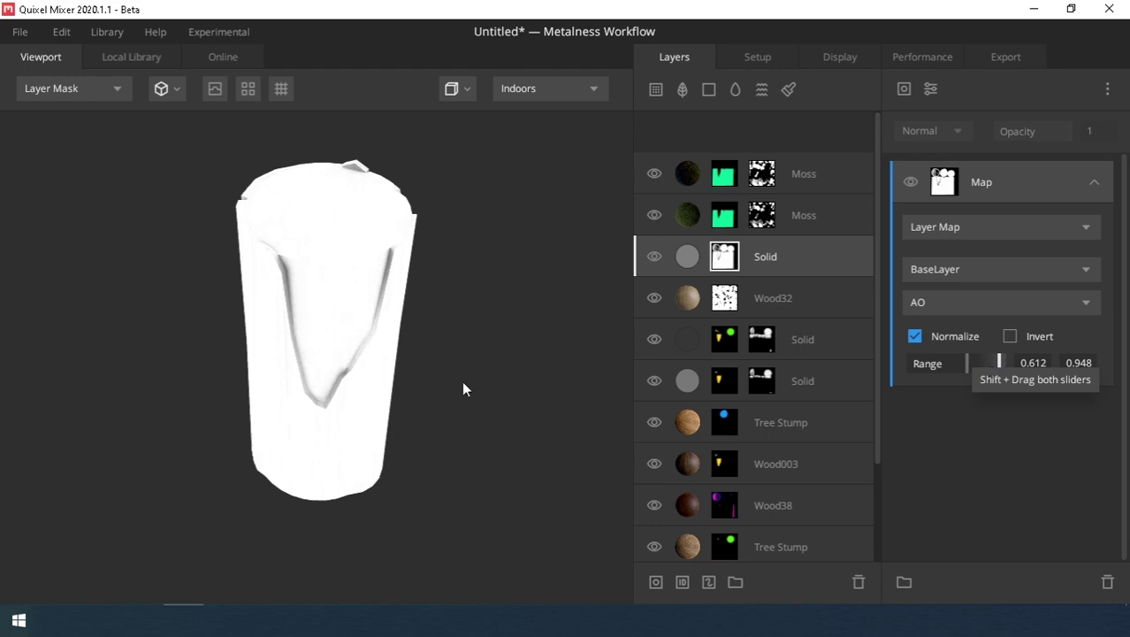
{"action": "left_click", "coordinate": [800, 382]}
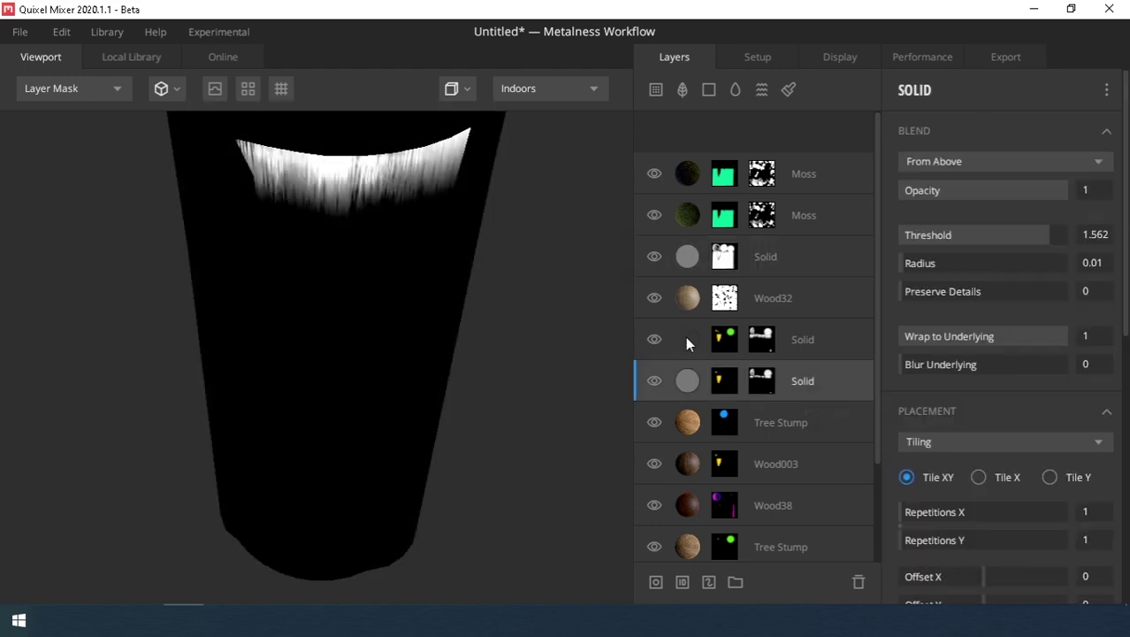
{"action": "left_click", "coordinate": [687, 260]}
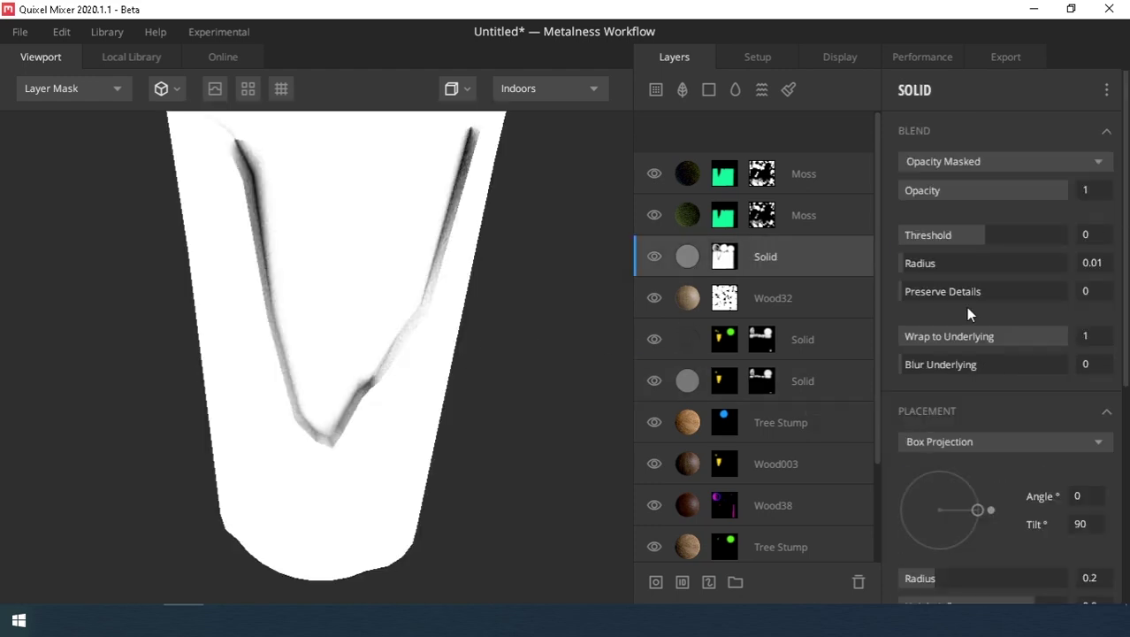
{"action": "left_click", "coordinate": [726, 257]}
{"action": "left_click_drag", "start_coordinate": [995, 367], "coordinate": [998, 370]}
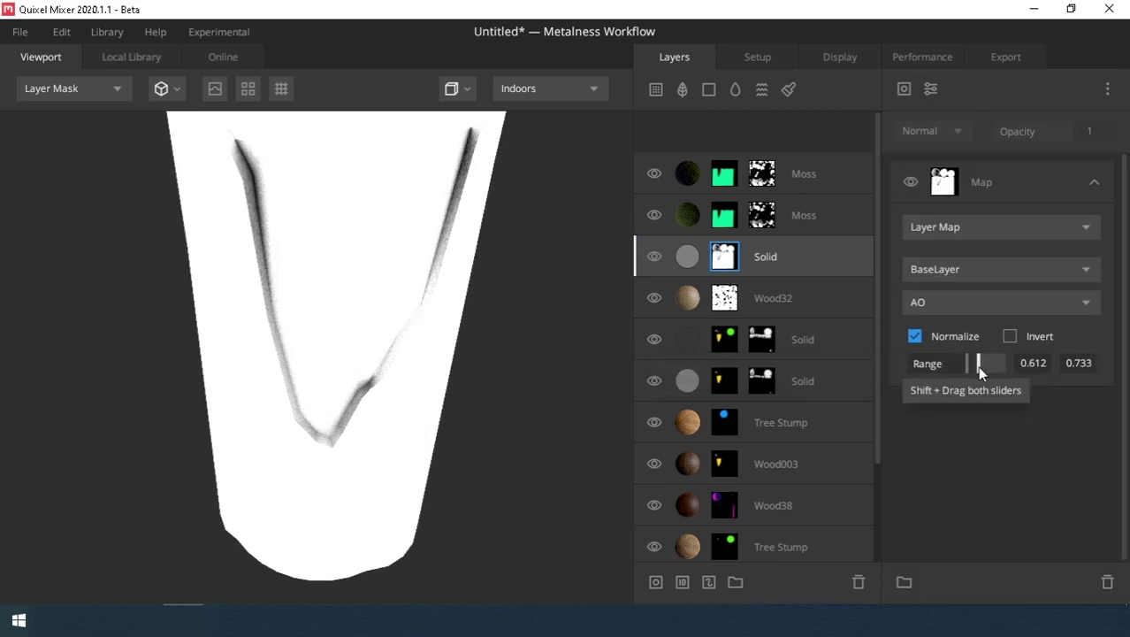
{"action": "mouse_move", "coordinate": [979, 367]}
{"action": "left_mouse_down"}
{"action": "mouse_move", "coordinate": [1000, 366]}
{"action": "mouse_move", "coordinate": [970, 371]}
{"action": "mouse_move", "coordinate": [987, 372]}
{"action": "left_mouse_up"}
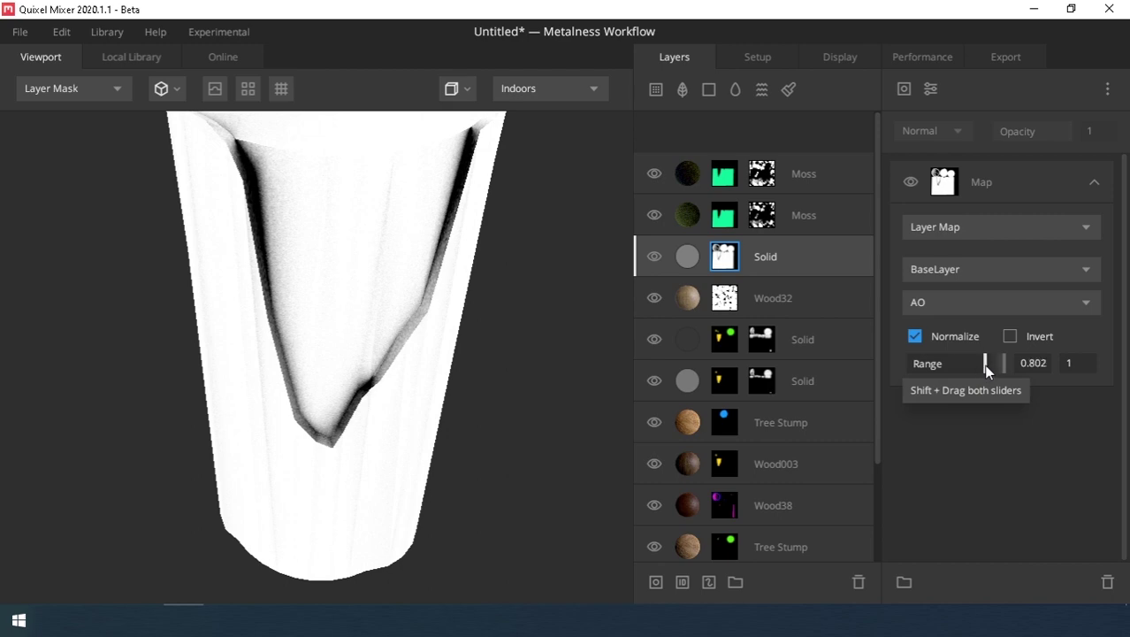
{"action": "left_click_drag", "start_coordinate": [987, 369], "coordinate": [990, 370]}
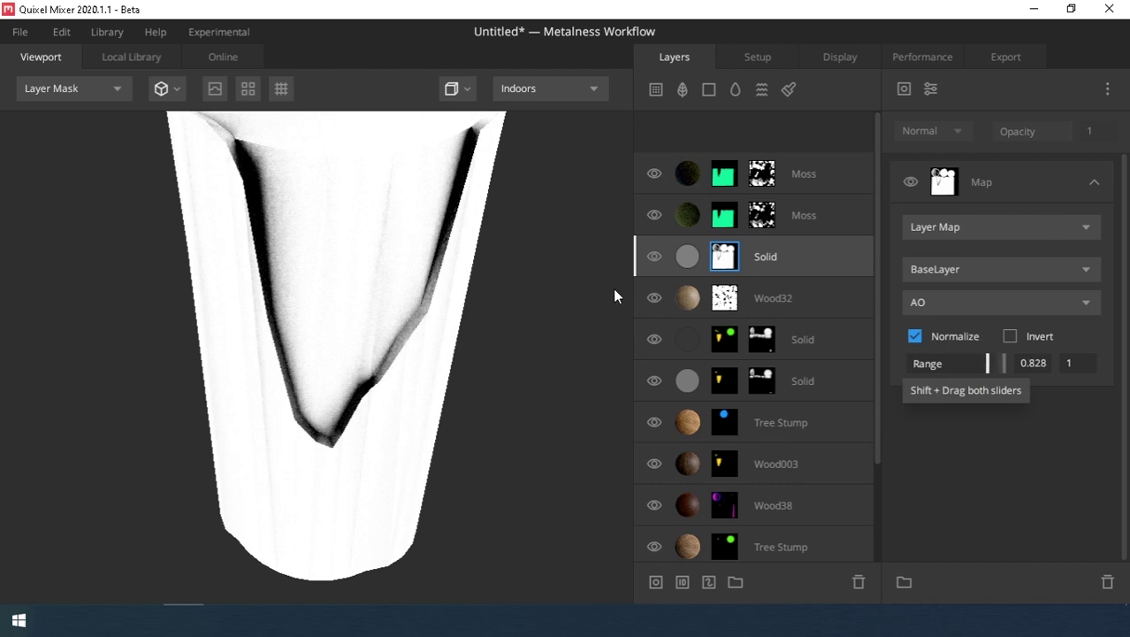
- Add a material ID mask to the Solid layer limited to Bright Yellow and the top face's Bright Green, and return to the PBR view
{"action": "scroll", "coordinate": [434, 307], "scroll_direction": "down", "scroll_amount": 3}
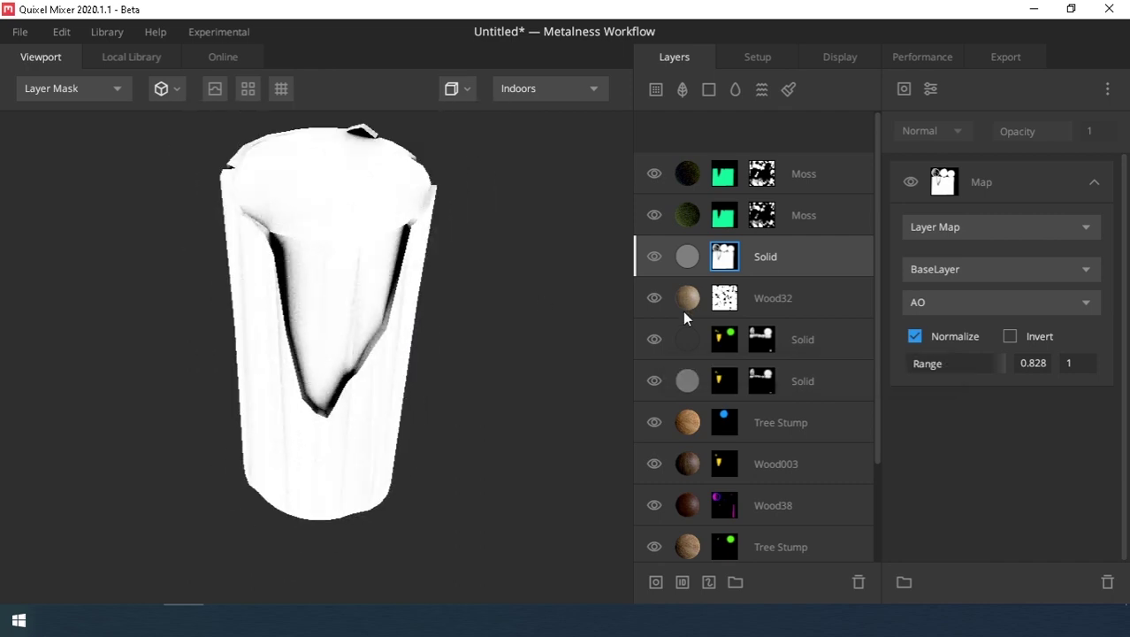
{"action": "left_click", "coordinate": [683, 582]}
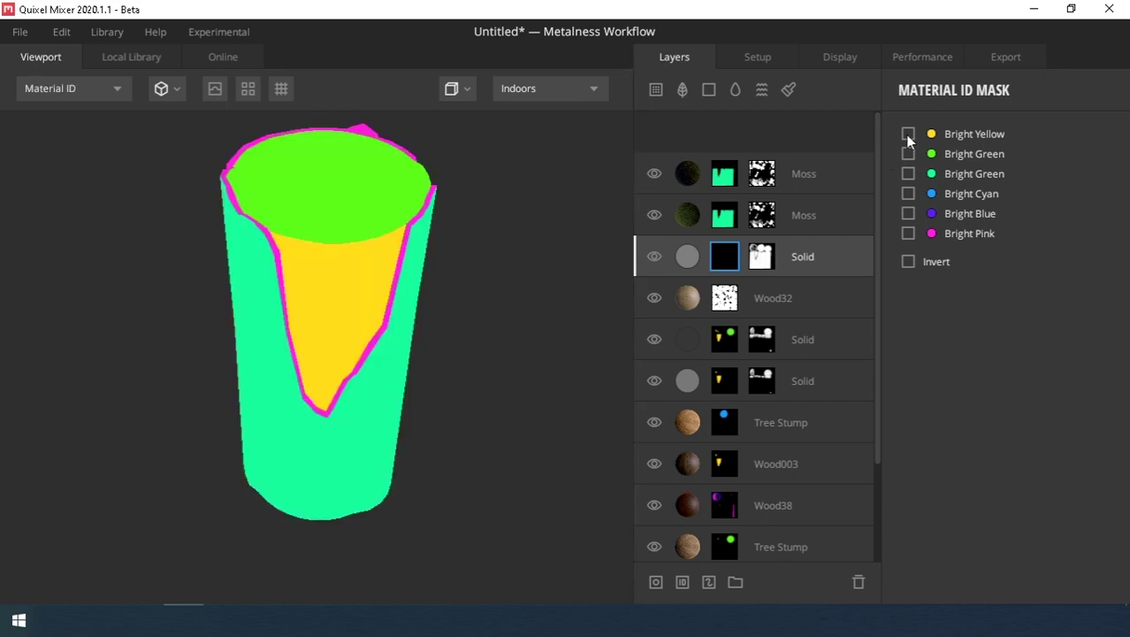
{"action": "left_click", "coordinate": [908, 153]}
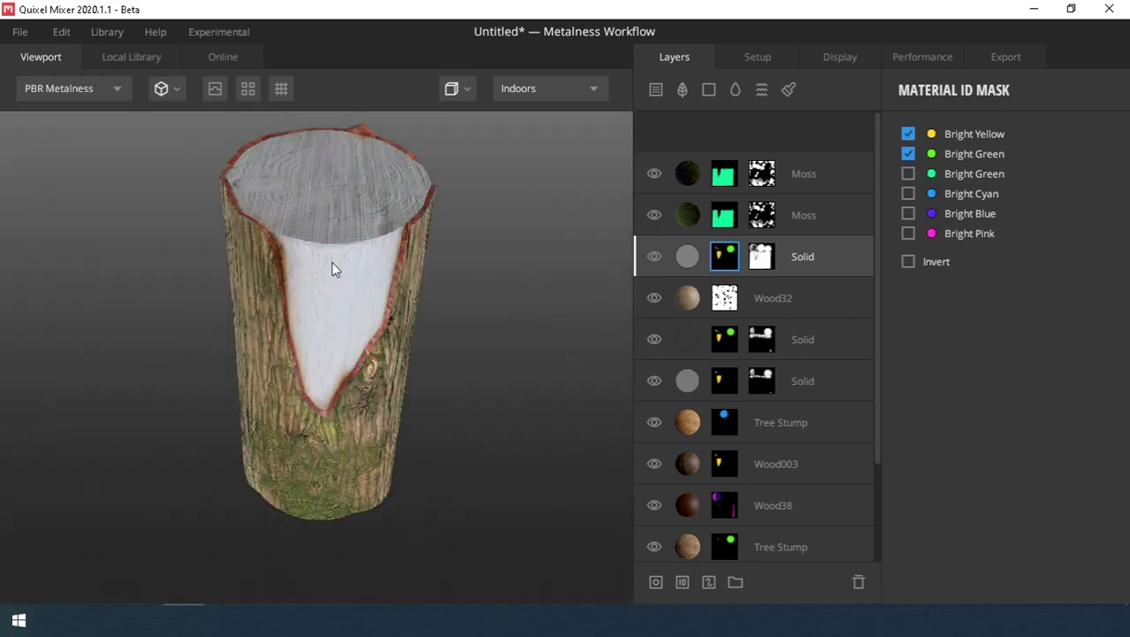
- Set the Solid layer's placement to Tiling and disable all of its channels except albedo
{"action": "left_click", "coordinate": [686, 258]}
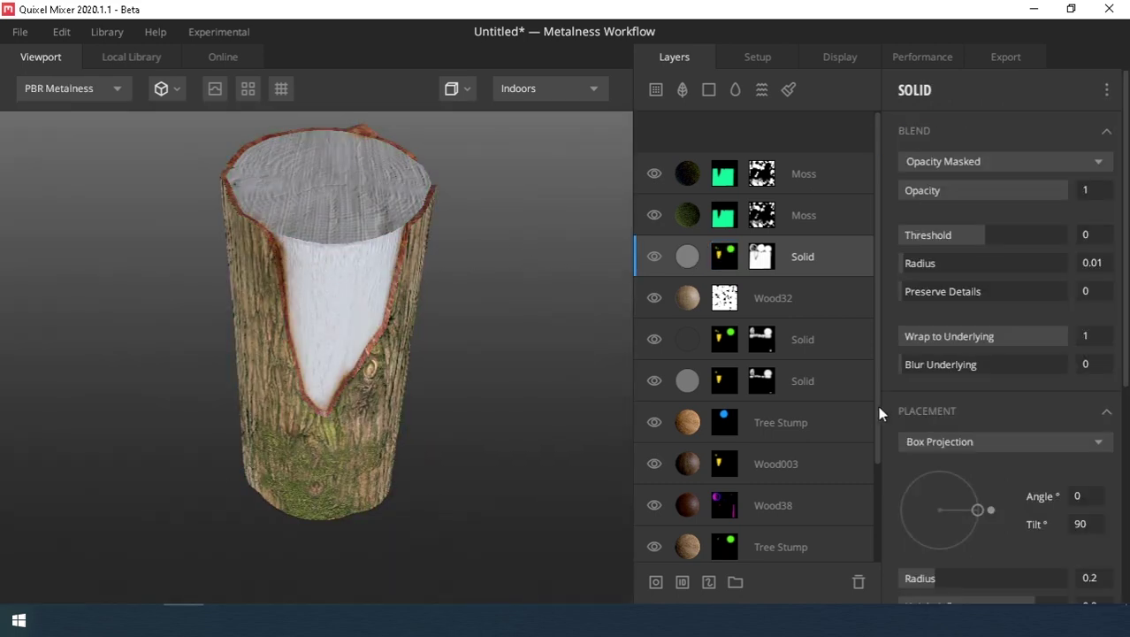
{"action": "left_click", "coordinate": [1092, 440]}
{"action": "left_click", "coordinate": [920, 465]}
{"action": "scroll", "coordinate": [1112, 416], "scroll_direction": "down", "scroll_amount": 2}
{"action": "scroll", "coordinate": [1110, 412], "scroll_direction": "down", "scroll_amount": 2}
{"action": "left_click", "coordinate": [908, 465]}
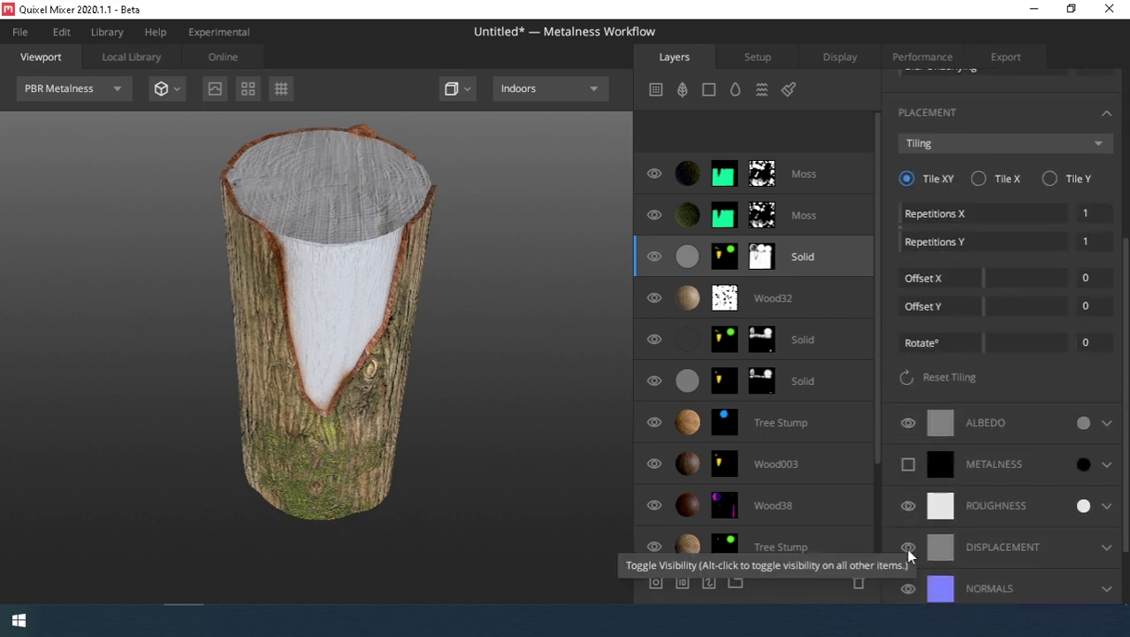
{"action": "left_click", "coordinate": [908, 546]}
{"action": "scroll", "coordinate": [908, 548], "scroll_direction": "down", "scroll_amount": 1}
{"action": "left_click", "coordinate": [906, 503]}
{"action": "left_click", "coordinate": [906, 540]}
{"action": "left_click", "coordinate": [906, 417]}
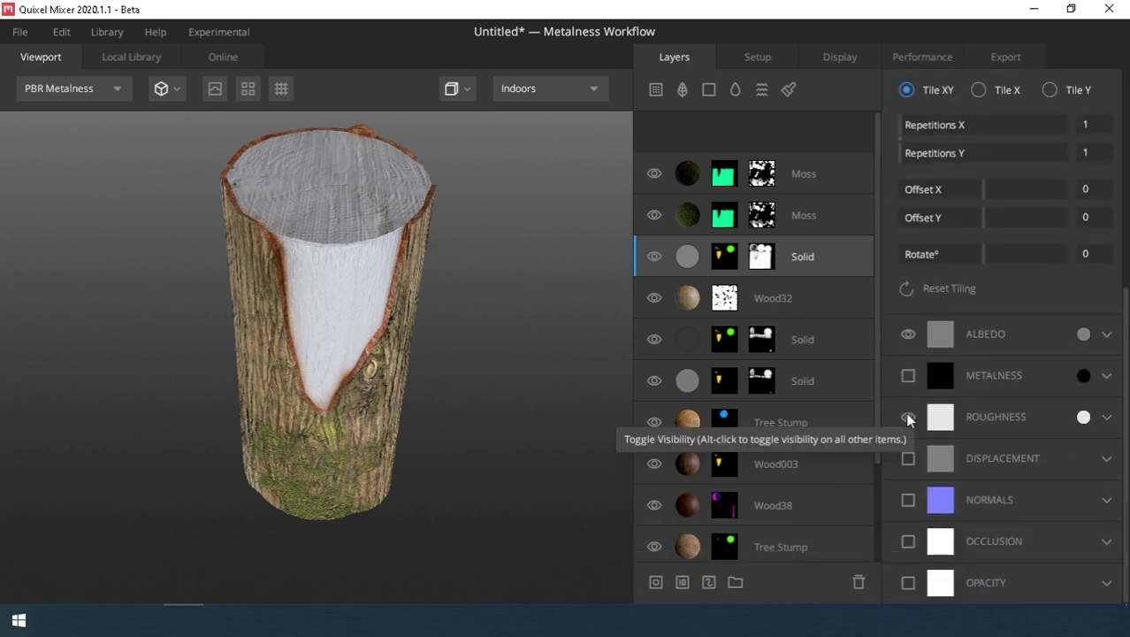
- Set the albedo blend mode of the Solid layer above Wood32 to Multiply
{"action": "left_click", "coordinate": [1080, 338]}
{"action": "left_click", "coordinate": [973, 402]}
{"action": "left_click", "coordinate": [941, 226]}
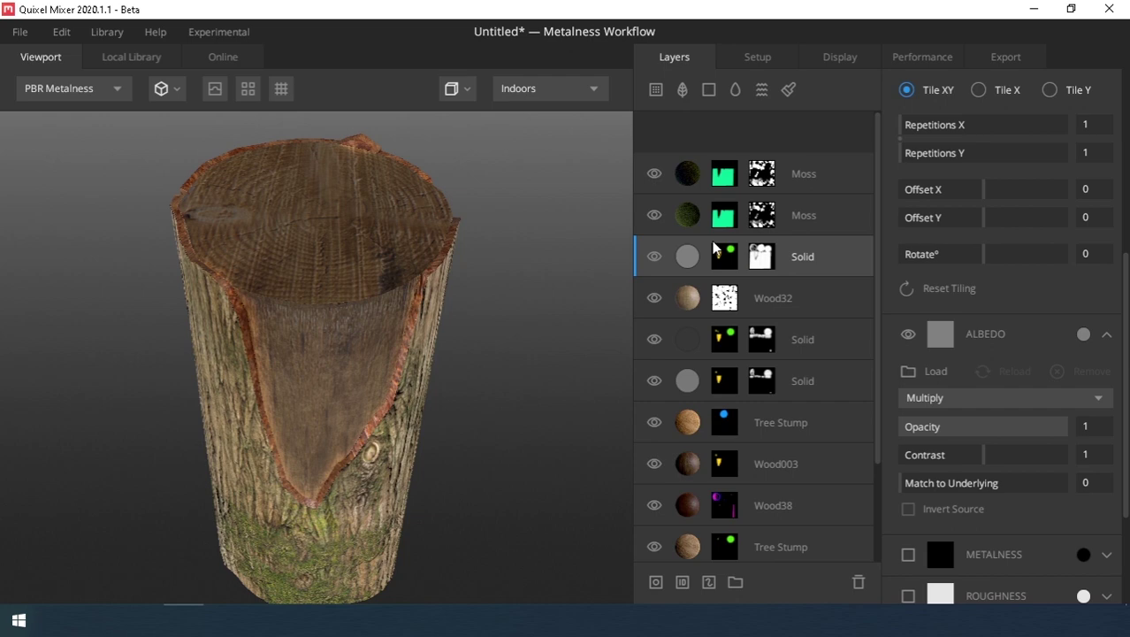
- Add an Invert modifier above the AO map in the Solid layer's mask stack
{"action": "left_click", "coordinate": [762, 257]}
{"action": "left_click", "coordinate": [930, 88]}
{"action": "left_click", "coordinate": [949, 166]}
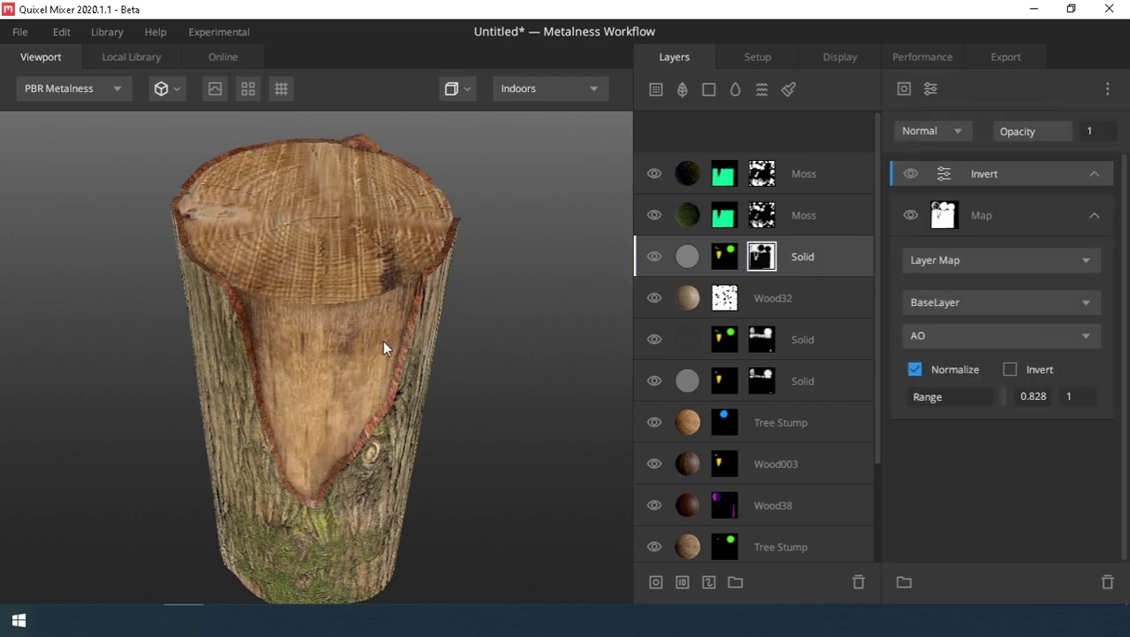
- Set the Solid layer's opacity to 0.861, toggling its visibility to compare its effect on the log
{"action": "left_click_drag", "start_coordinate": [384, 345], "coordinate": [497, 315]}
{"action": "left_click", "coordinate": [688, 263]}
{"action": "left_click", "coordinate": [994, 190]}
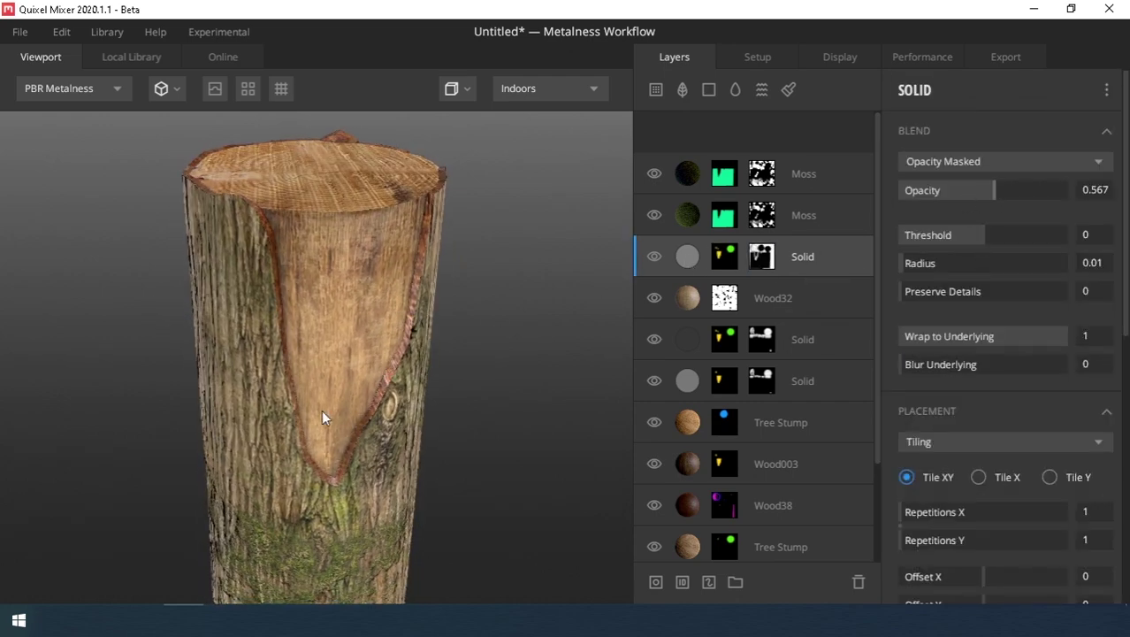
{"action": "scroll", "coordinate": [321, 410], "scroll_direction": "down", "scroll_amount": 3}
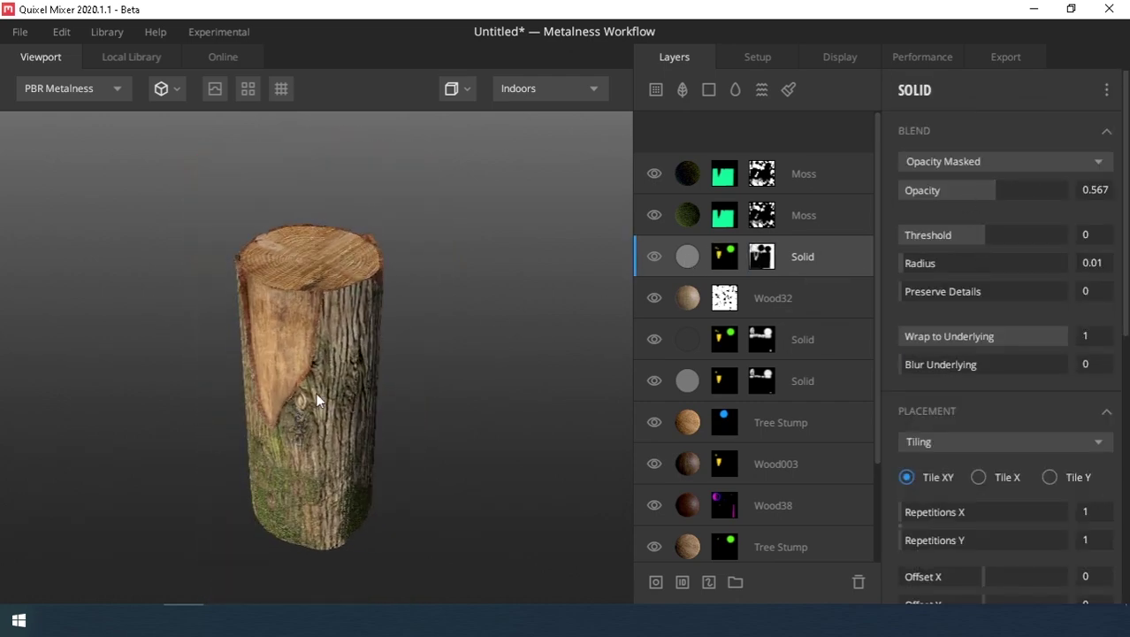
{"action": "left_click", "coordinate": [655, 258]}
{"action": "left_click", "coordinate": [1044, 190]}
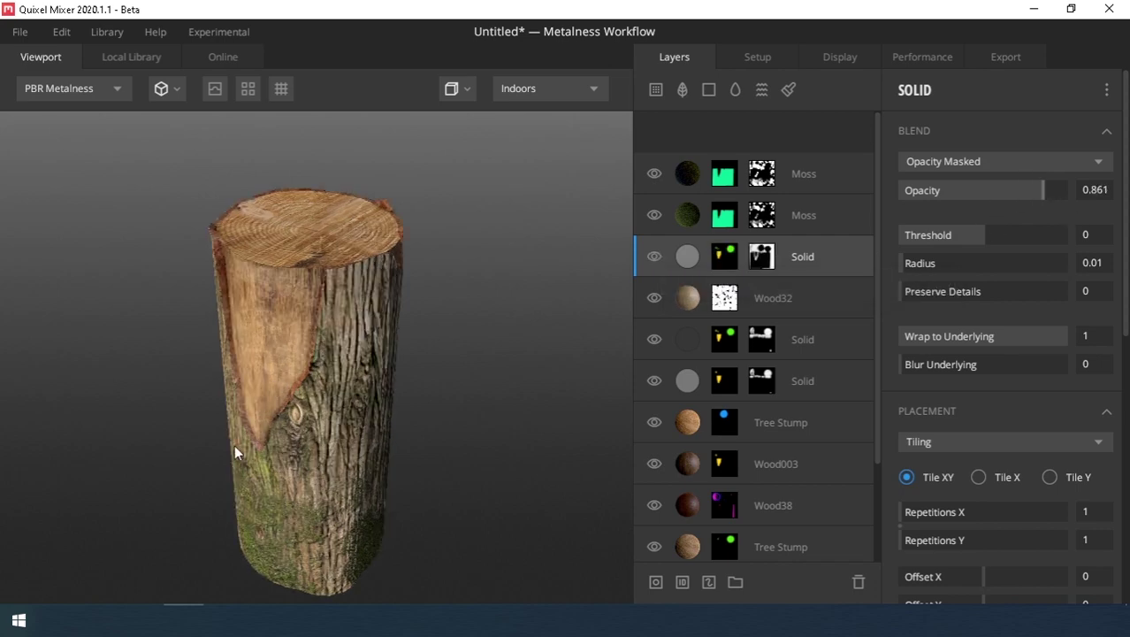
{"action": "scroll", "coordinate": [248, 443], "scroll_direction": "down", "scroll_amount": 3}
{"action": "left_click_drag", "start_coordinate": [234, 445], "coordinate": [301, 442]}
{"action": "scroll", "coordinate": [310, 442], "scroll_direction": "up", "scroll_amount": 4}
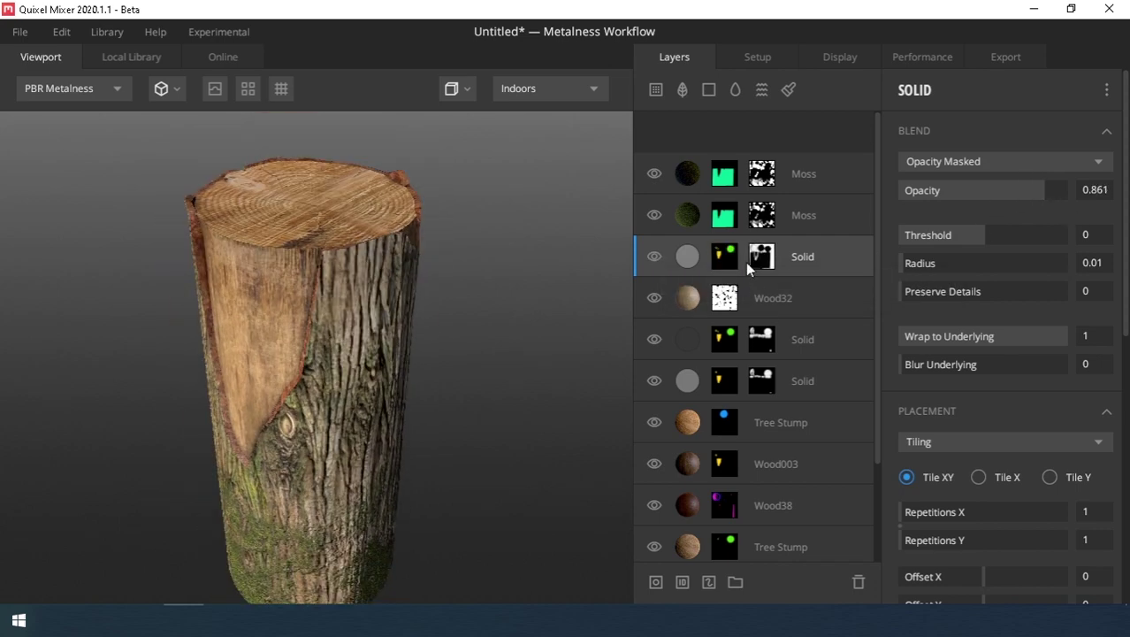
- Add another Solid layer above both Moss layers and give it a mask stack
{"action": "left_click", "coordinate": [712, 93]}
{"action": "left_click_drag", "start_coordinate": [681, 262], "coordinate": [689, 113]}
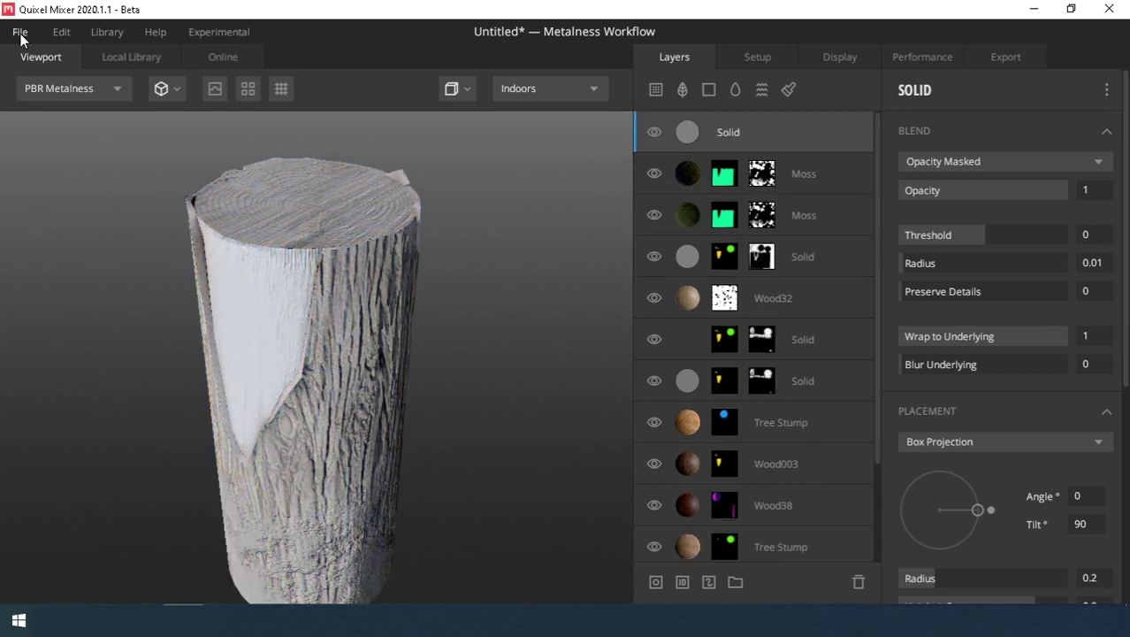
{"action": "left_click", "coordinate": [655, 582]}
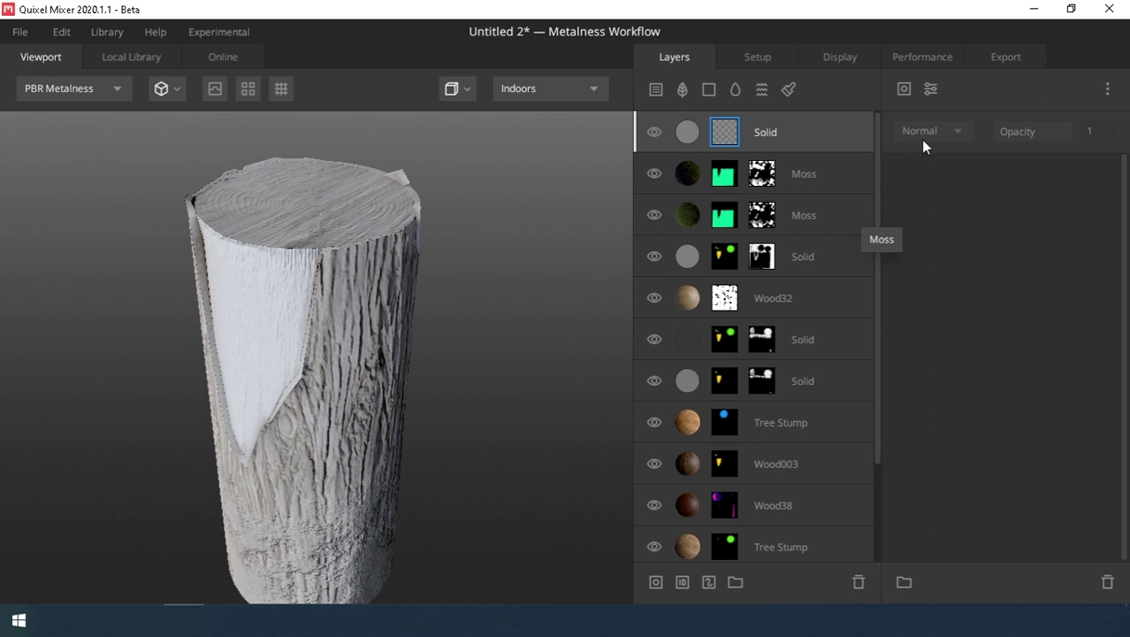
- Add a Curvature component set to Edges Only to the top Solid layer's mask and narrow its levels using the mask view
{"action": "right_click", "coordinate": [923, 146]}
{"action": "left_click", "coordinate": [923, 236]}
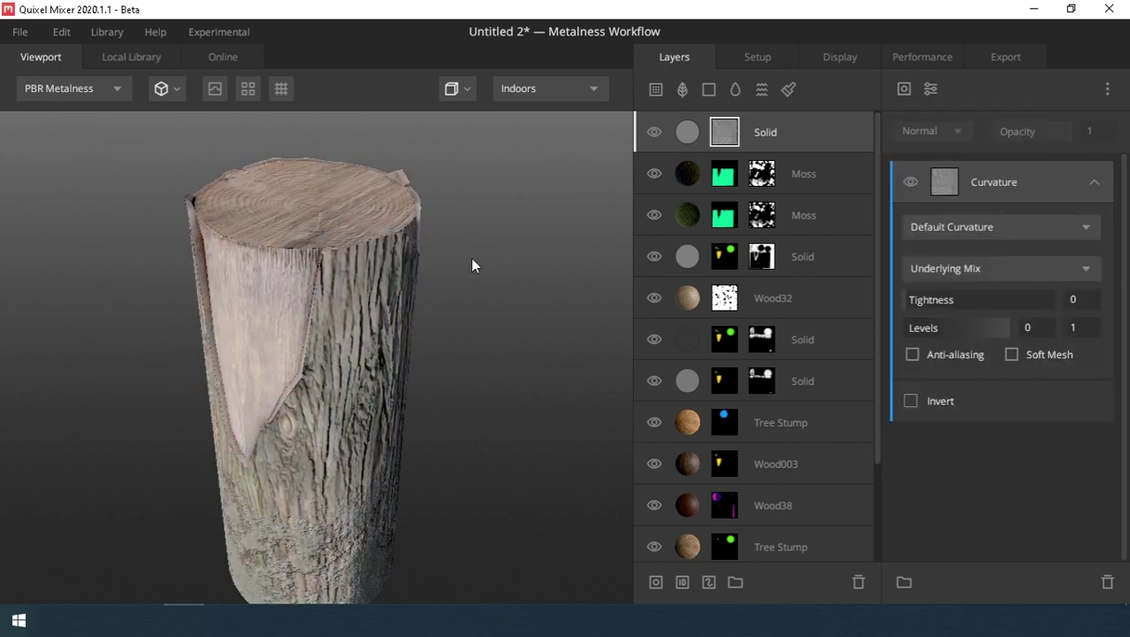
{"action": "key", "text": "m"}
{"action": "left_click_drag", "start_coordinate": [926, 329], "coordinate": [939, 327]}
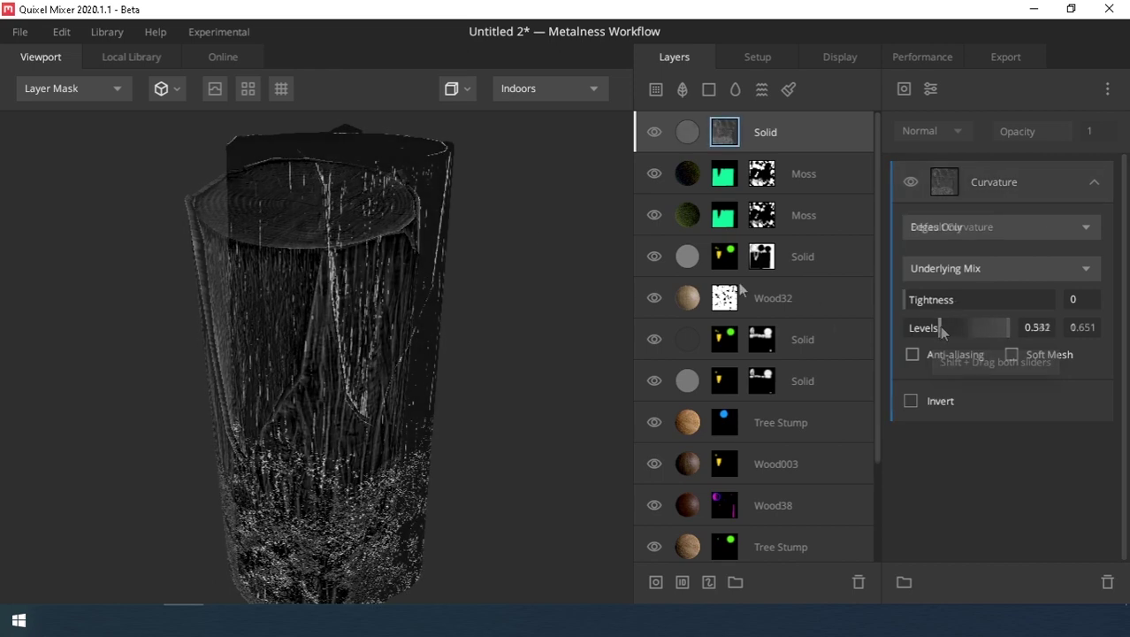
{"action": "key", "text": "m"}
- Set the top Solid layer's albedo blend mode to Overlay and inspect the bark and moss up close
{"action": "left_click", "coordinate": [686, 137]}
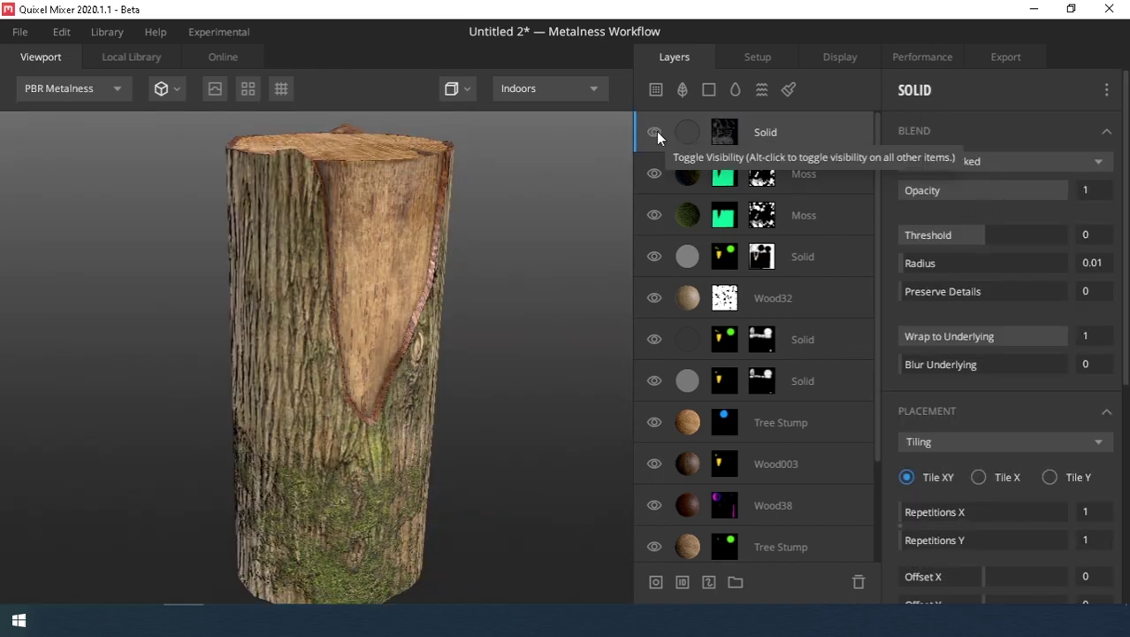
{"action": "scroll", "coordinate": [1054, 472], "scroll_direction": "down", "scroll_amount": 3}
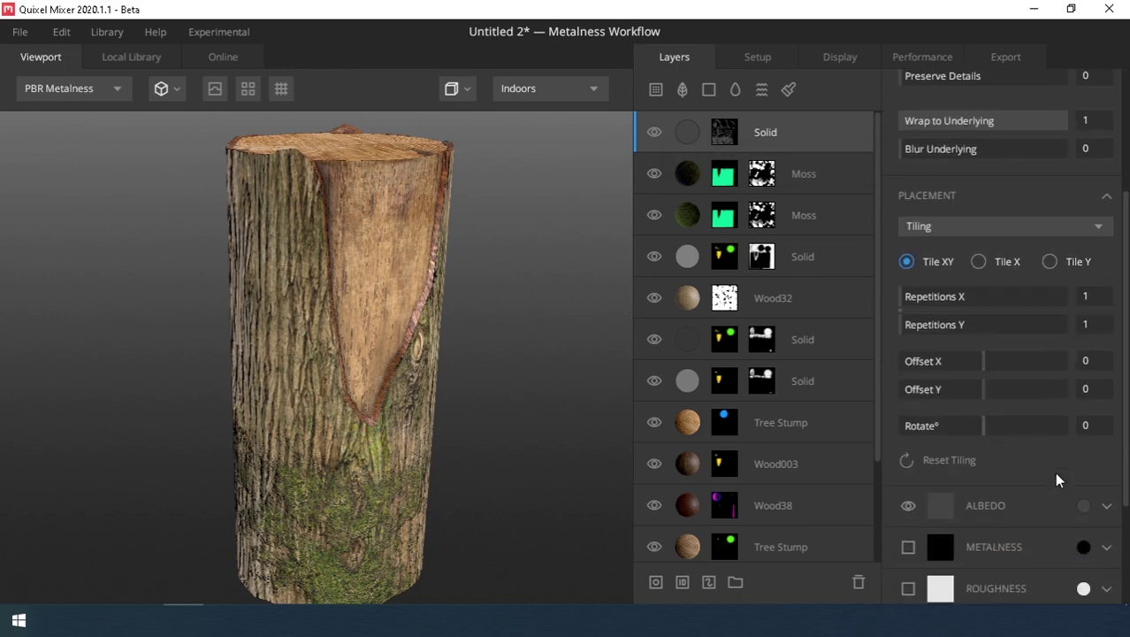
{"action": "left_click", "coordinate": [1106, 460]}
{"action": "left_click", "coordinate": [1017, 469]}
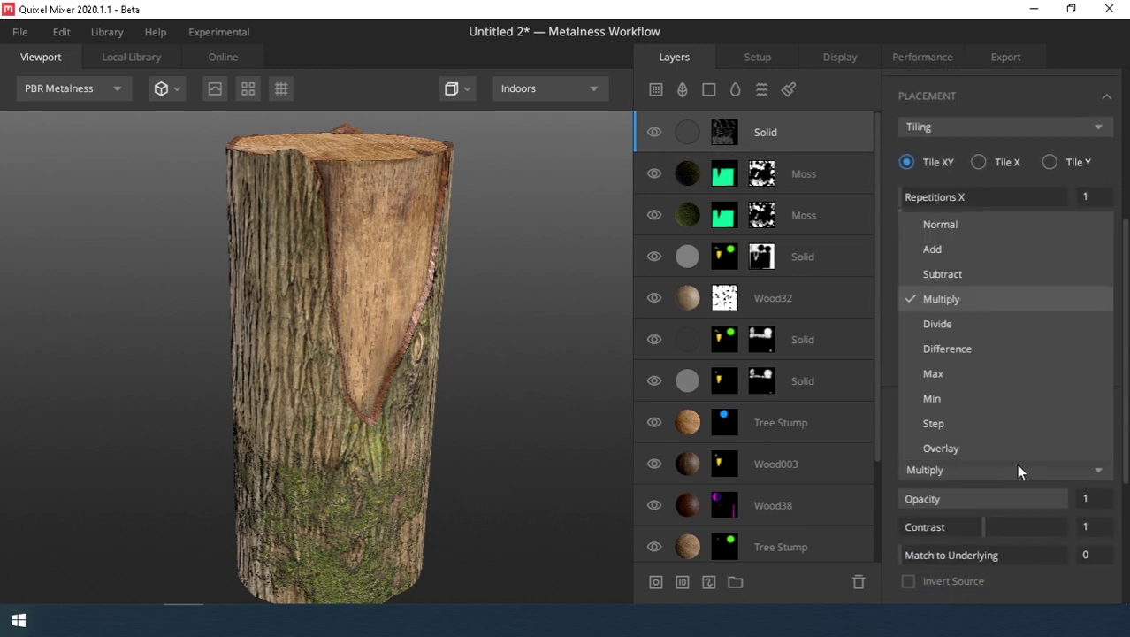
{"action": "left_click", "coordinate": [975, 444]}
{"action": "scroll", "coordinate": [520, 375], "scroll_direction": "up", "scroll_amount": 3}
{"action": "left_click_drag", "start_coordinate": [520, 375], "coordinate": [204, 411]}
{"action": "scroll", "coordinate": [302, 418], "scroll_direction": "down", "scroll_amount": 5}
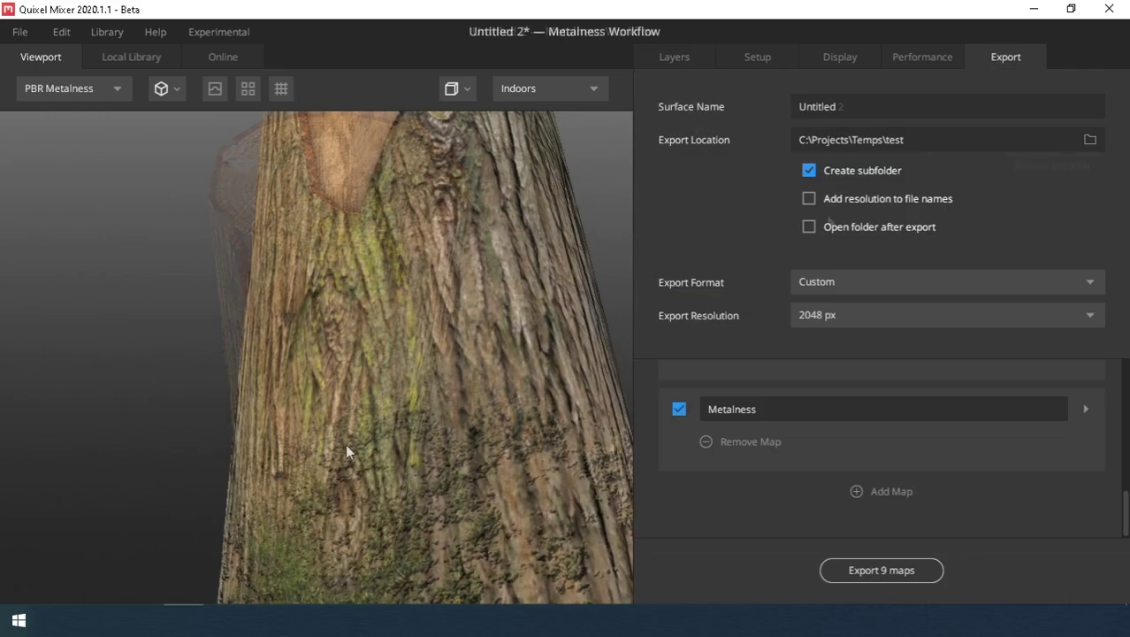
{"action": "scroll", "coordinate": [350, 434], "scroll_direction": "down", "scroll_amount": 3}
{"action": "left_click_drag", "start_coordinate": [353, 417], "coordinate": [480, 308]}
{"action": "scroll", "coordinate": [464, 316], "scroll_direction": "down", "scroll_amount": 3}
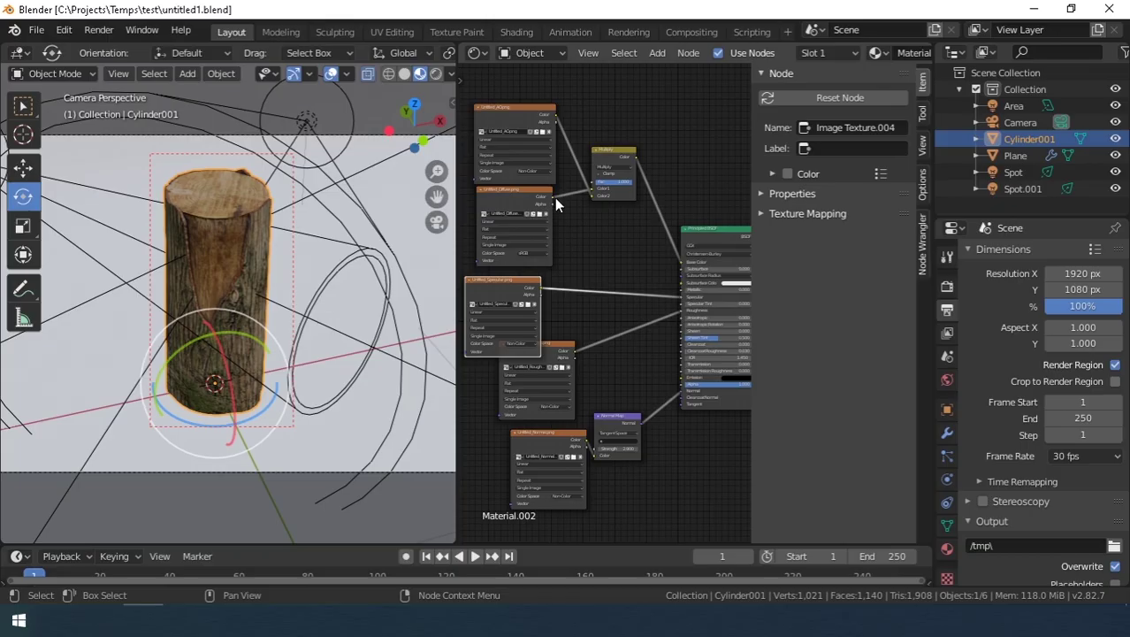
- Switch to Blender and examine the log material's AO, Diffuse, Specular, Roughness and Normal texture nodes and the Normal Map node
{"action": "scroll", "coordinate": [619, 310], "scroll_direction": "up", "scroll_amount": 5}
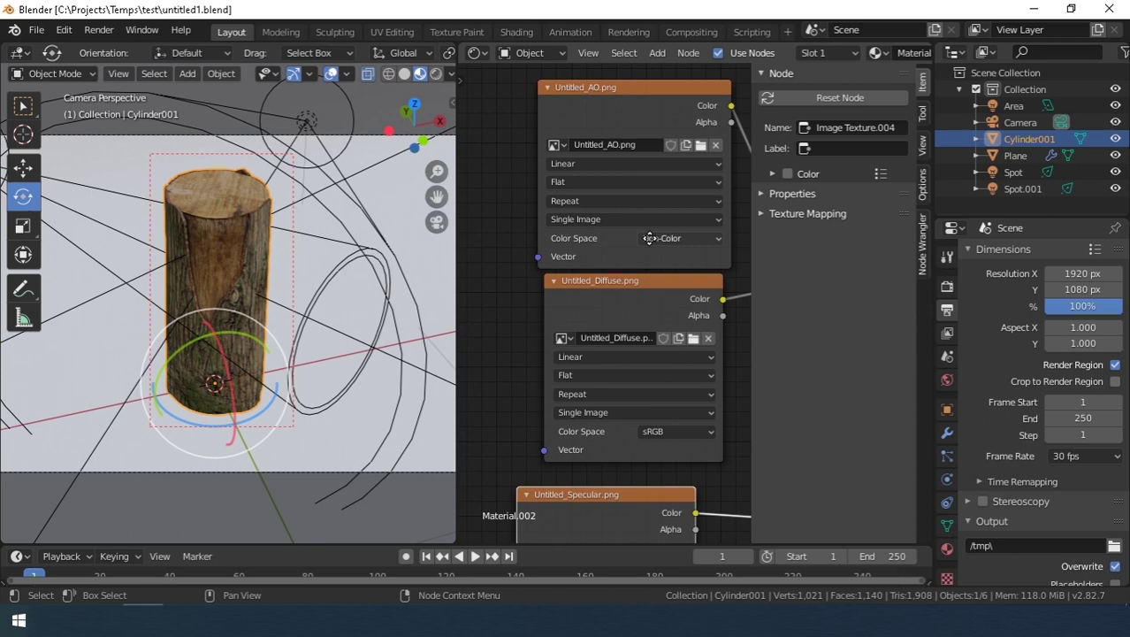
{"action": "middle_click_drag", "start_coordinate": [599, 361], "coordinate": [602, 194]}
{"action": "middle_click_drag", "start_coordinate": [612, 380], "coordinate": [628, 137]}
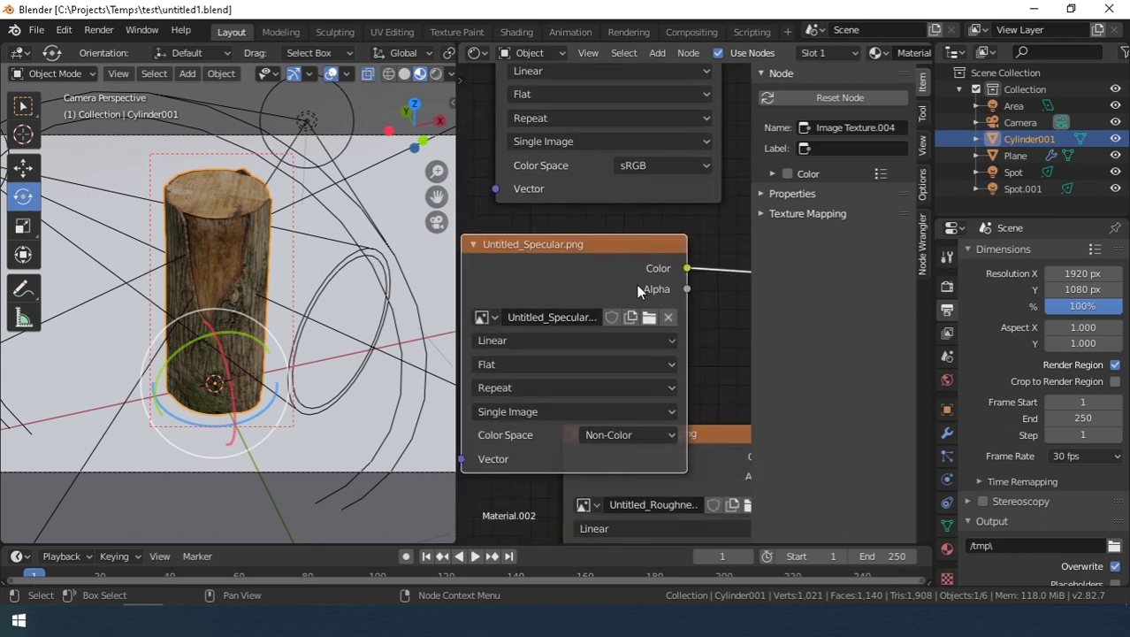
{"action": "middle_click_drag", "start_coordinate": [615, 508], "coordinate": [594, 327]}
{"action": "middle_click_drag", "start_coordinate": [644, 419], "coordinate": [585, 326]}
{"action": "middle_click_drag", "start_coordinate": [653, 490], "coordinate": [550, 253]}
{"action": "middle_click_drag", "start_coordinate": [686, 248], "coordinate": [606, 328]}
{"action": "scroll", "coordinate": [606, 328], "scroll_direction": "down", "scroll_amount": 3}
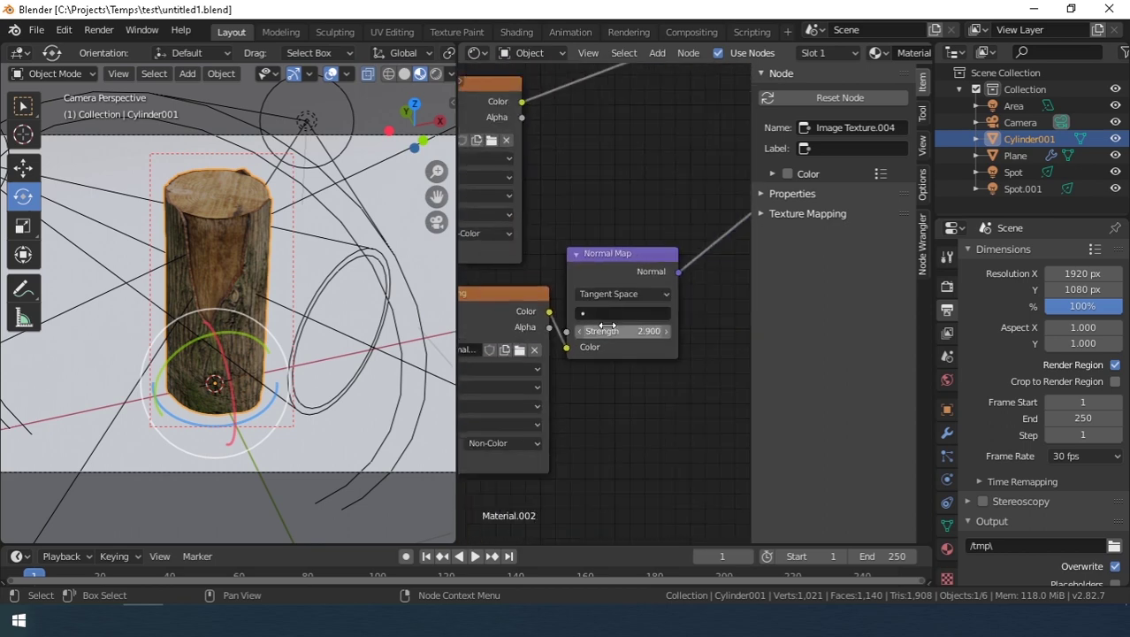
- Examine how the texture and Normal Map nodes connect to the Principled BSDF node
{"action": "scroll", "coordinate": [643, 261], "scroll_direction": "down", "scroll_amount": 5}
{"action": "middle_click_drag", "start_coordinate": [729, 190], "coordinate": [574, 389]}
{"action": "scroll", "coordinate": [605, 353], "scroll_direction": "up", "scroll_amount": 4}
{"action": "scroll", "coordinate": [522, 332], "scroll_direction": "down", "scroll_amount": 6}
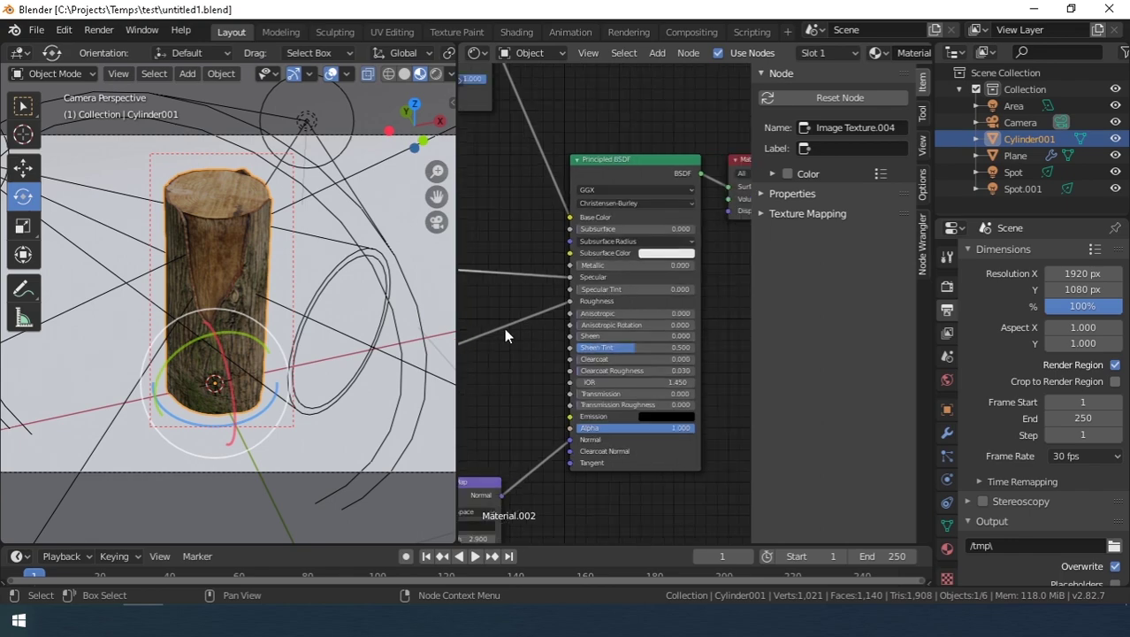
- Widen the 3D viewport beside the node editor, then select the scene's camera and look through it
{"action": "left_click_drag", "start_coordinate": [456, 309], "coordinate": [695, 308]}
{"action": "scroll", "coordinate": [434, 290], "scroll_direction": "down", "scroll_amount": 3}
{"action": "middle_click_drag", "start_coordinate": [434, 290], "coordinate": [513, 362]}
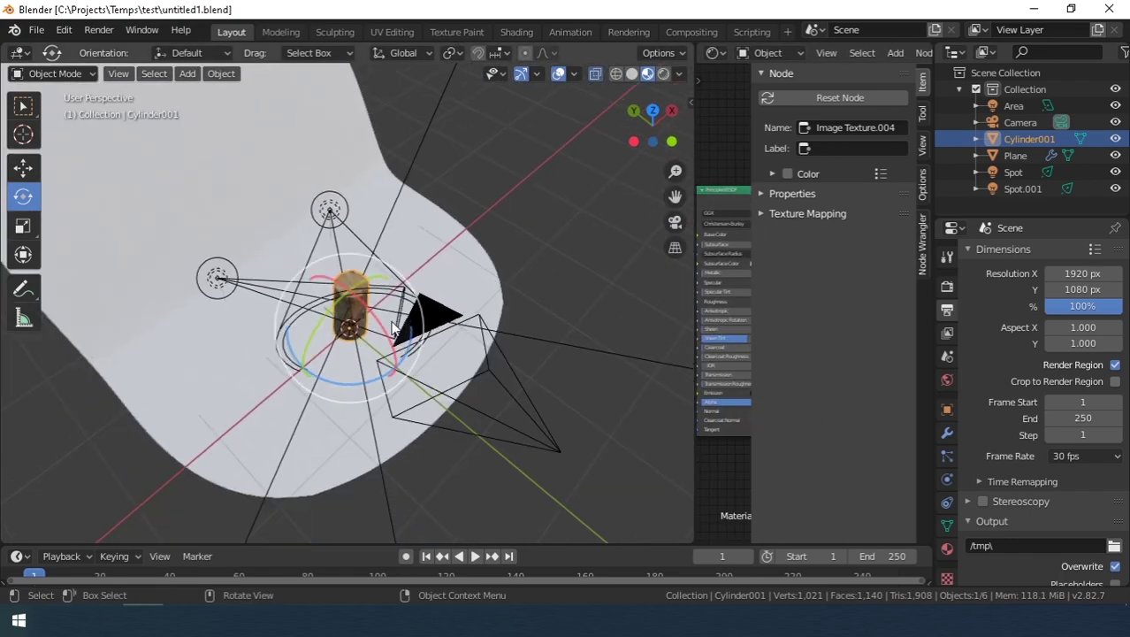
{"action": "middle_click_drag", "start_coordinate": [397, 354], "coordinate": [252, 311]}
{"action": "left_click", "coordinate": [252, 311]}
{"action": "key", "text": "KP_0"}
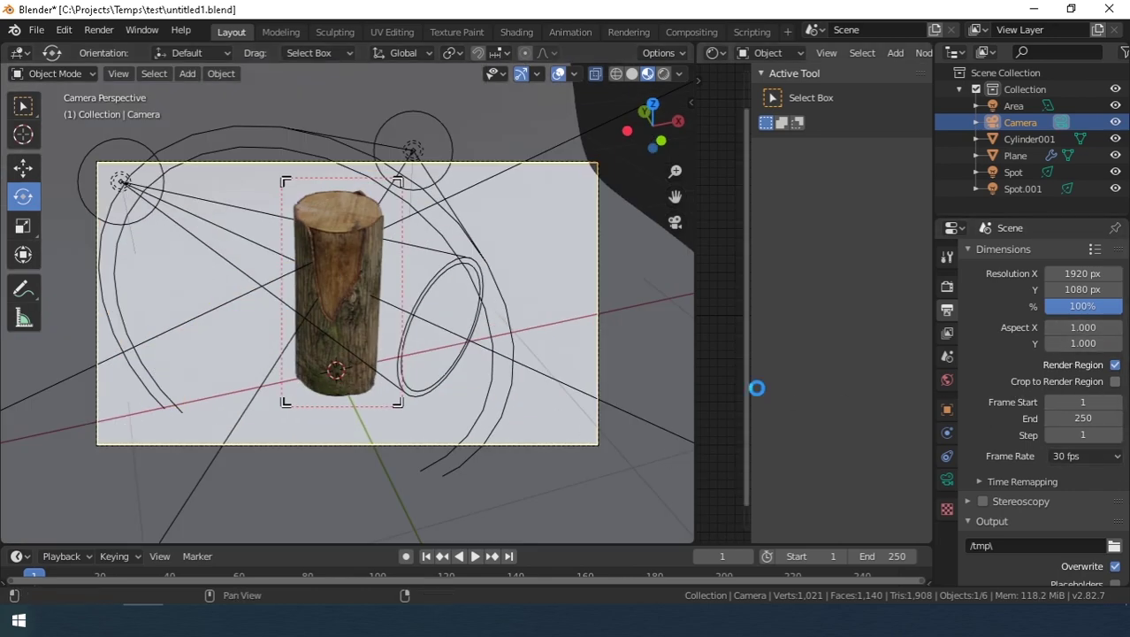
- Render the camera view and inspect the log's cut top, exposed wood and mossy bark up close
{"action": "key", "text": "F12"}
{"action": "scroll", "coordinate": [488, 254], "scroll_direction": "up", "scroll_amount": 2}
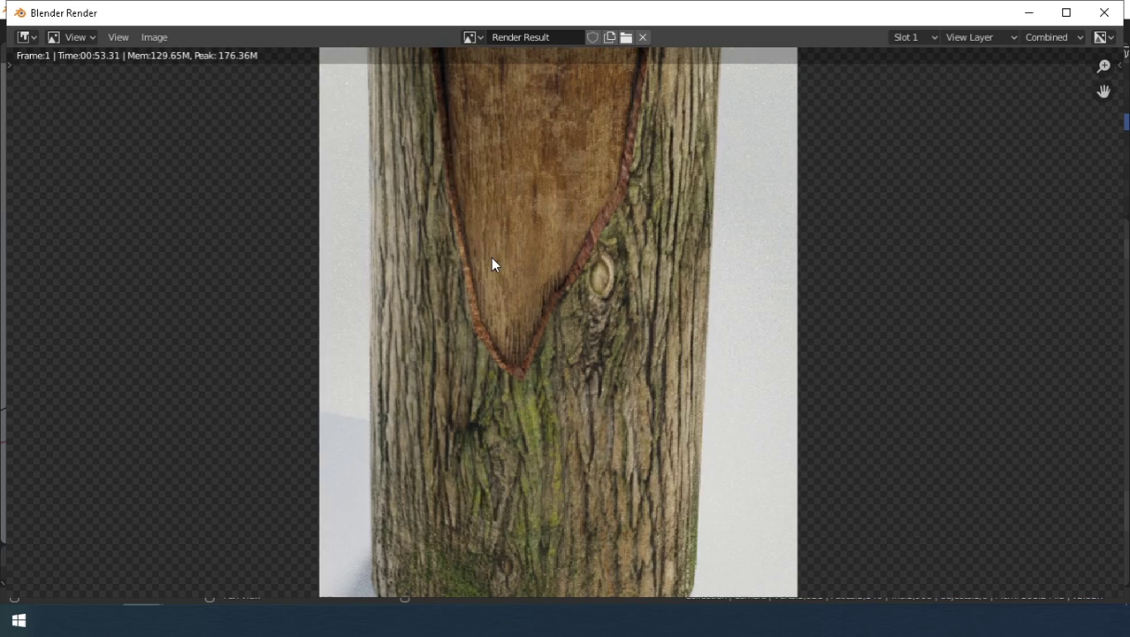
{"action": "scroll", "coordinate": [491, 257], "scroll_direction": "up", "scroll_amount": 1}
{"action": "middle_click_drag", "start_coordinate": [525, 246], "coordinate": [530, 435]}
{"action": "middle_click_drag", "start_coordinate": [548, 278], "coordinate": [551, 431]}
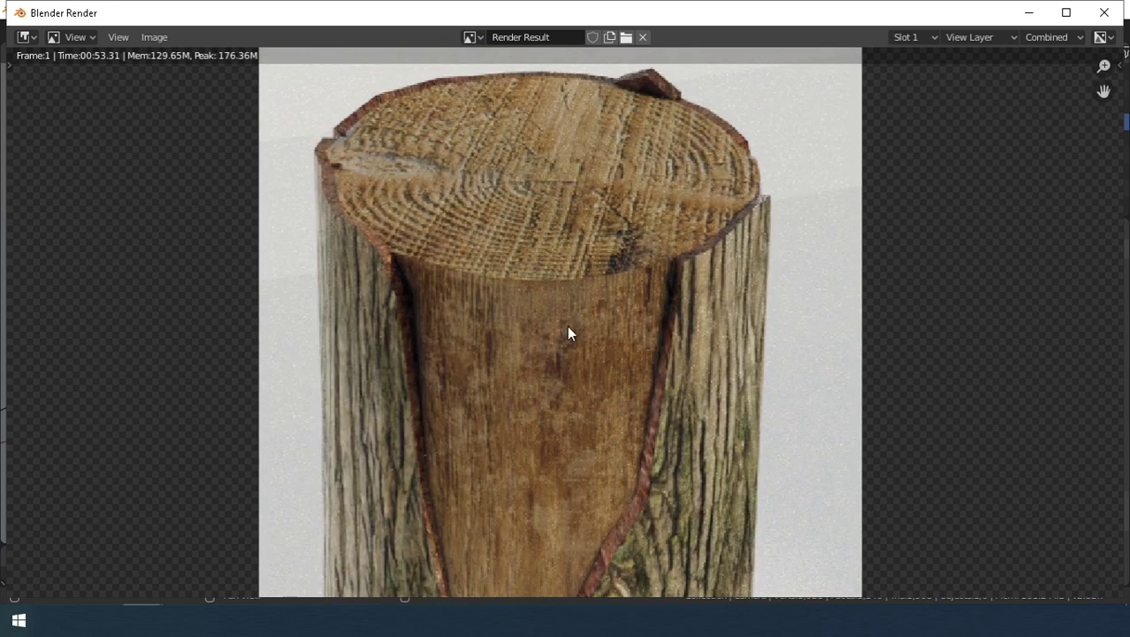
{"action": "scroll", "coordinate": [567, 336], "scroll_direction": "up", "scroll_amount": 2, "text": "shift"}
{"action": "scroll", "coordinate": [564, 356], "scroll_direction": "down", "scroll_amount": 5, "text": "shift"}
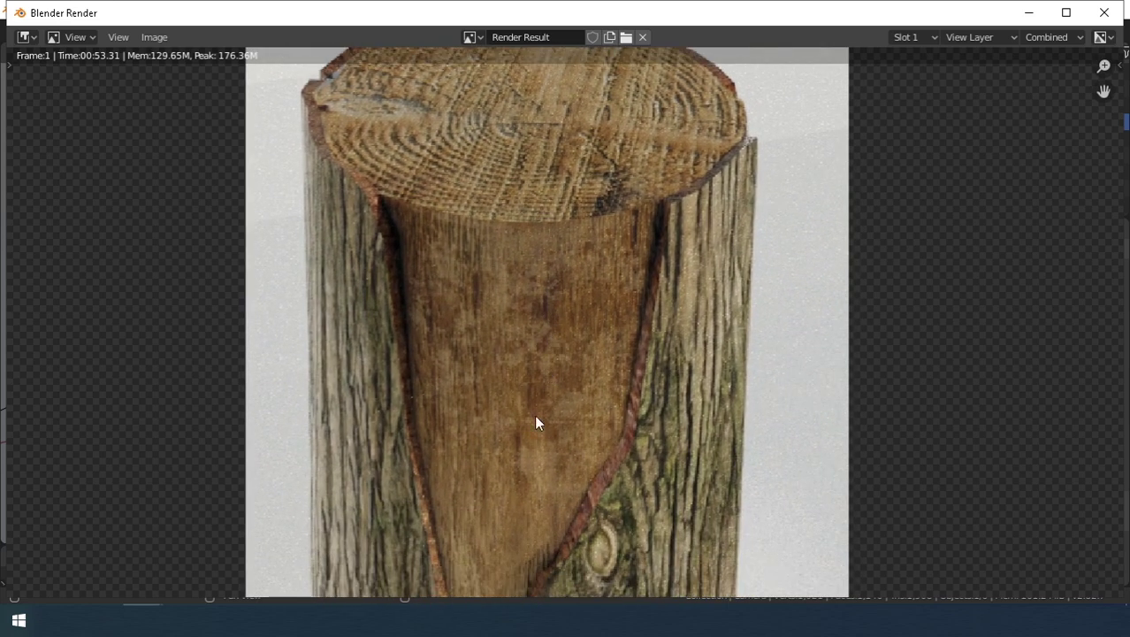
{"action": "scroll", "coordinate": [534, 423], "scroll_direction": "down", "scroll_amount": 8, "text": "shift"}
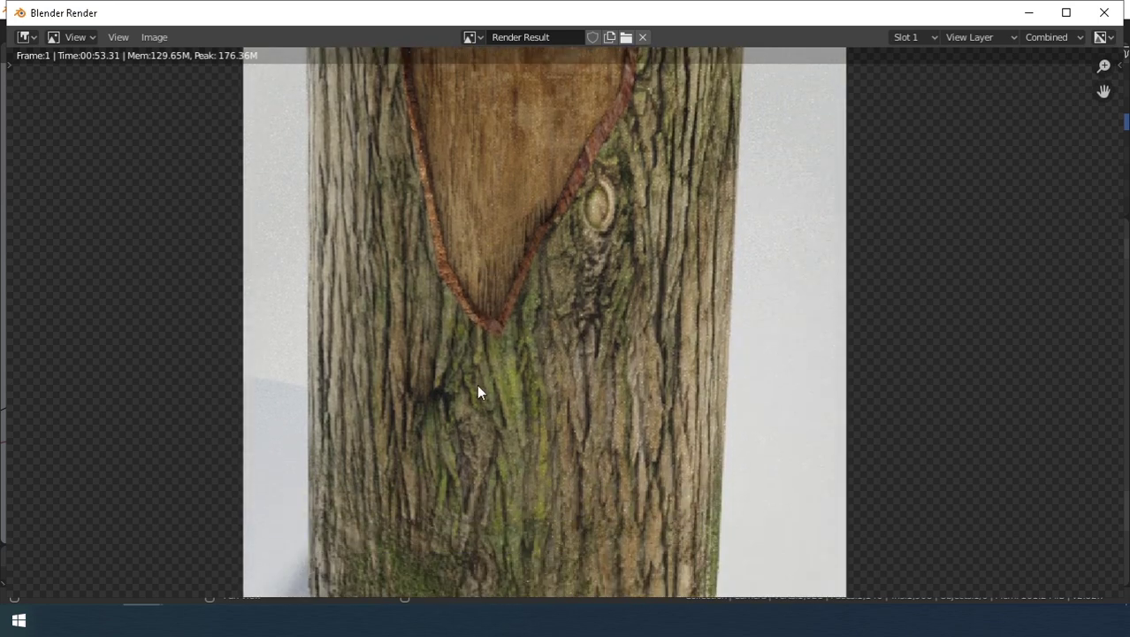